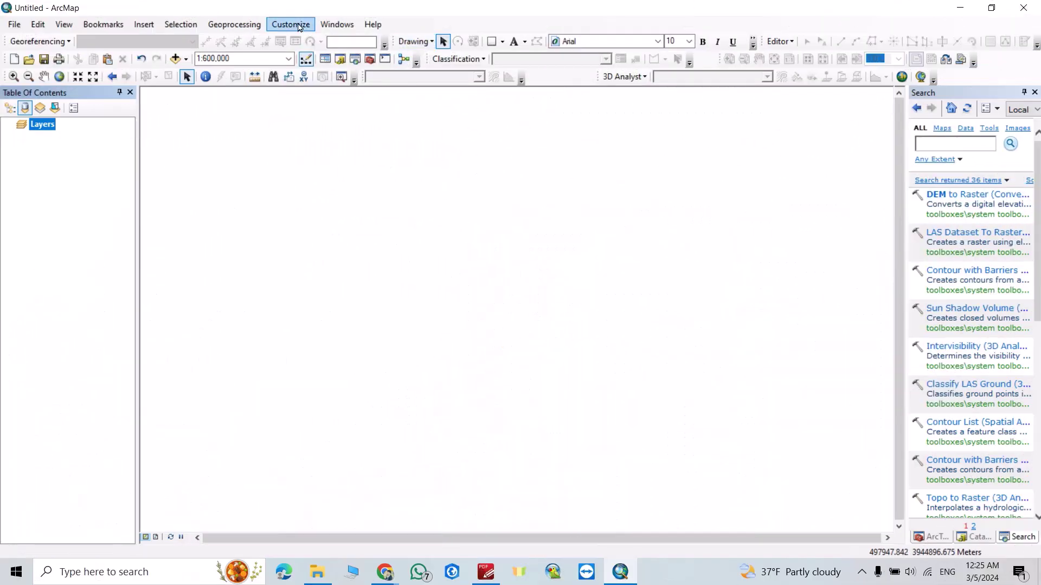
Step: Confirm the 3D Analyst extension is checked in Customize > Extensions
click(299, 28)
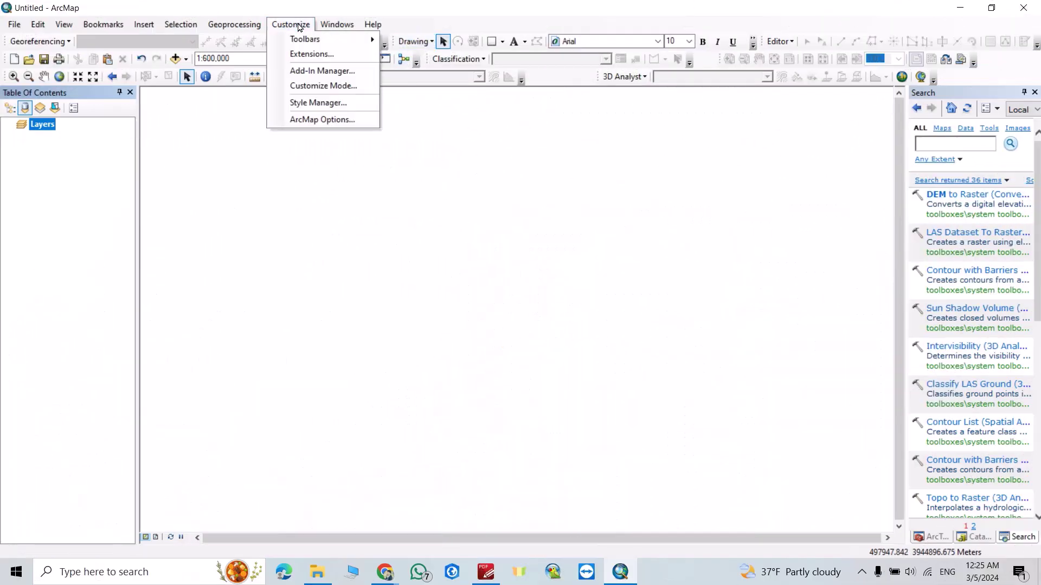
click(291, 54)
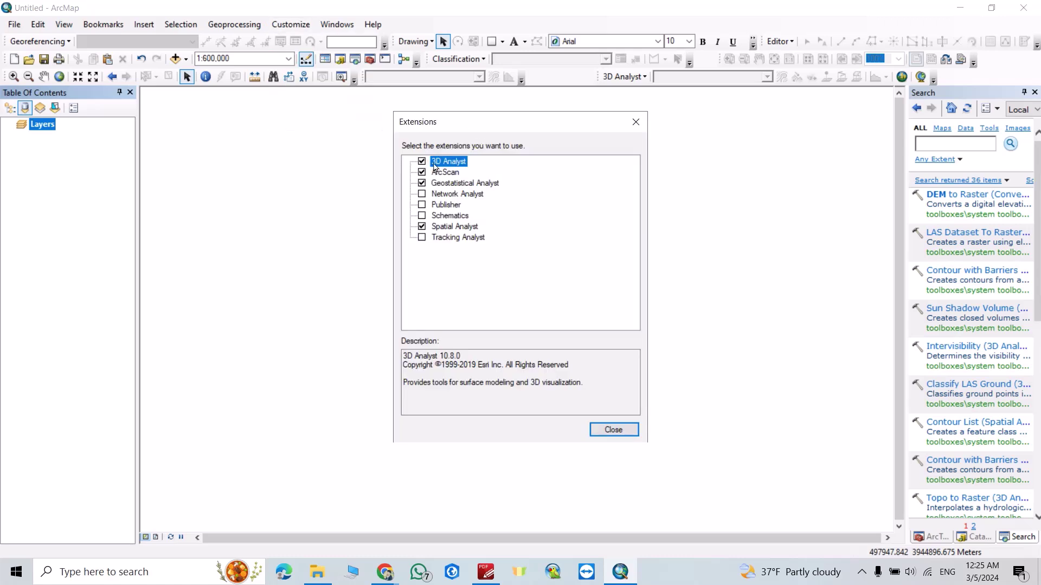
click(613, 429)
Step: Turn on the 3D Analyst toolbar from the toolbar list
right_click(584, 24)
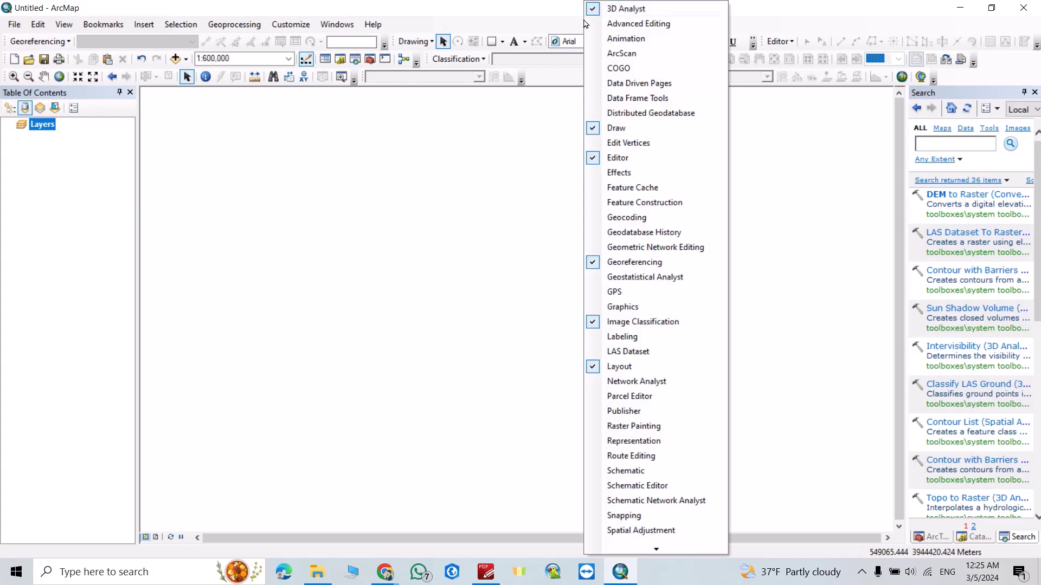
click(611, 10)
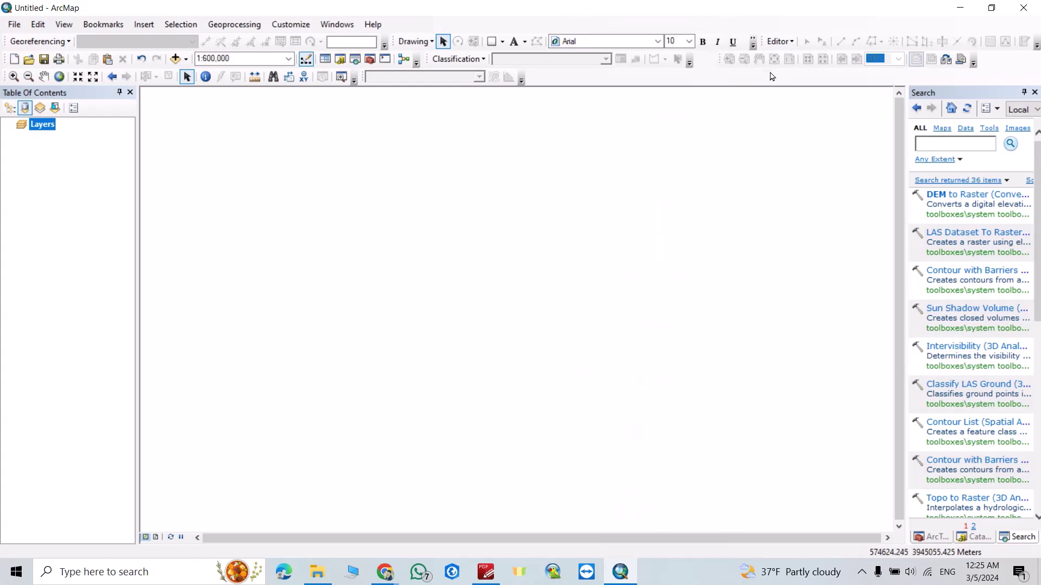
right_click(560, 16)
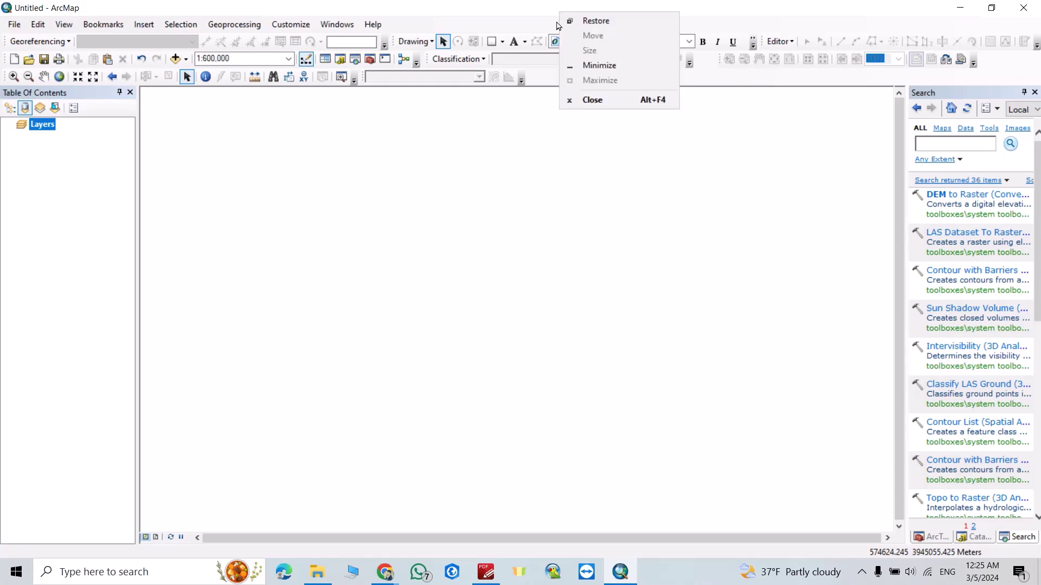
right_click(510, 24)
click(549, 8)
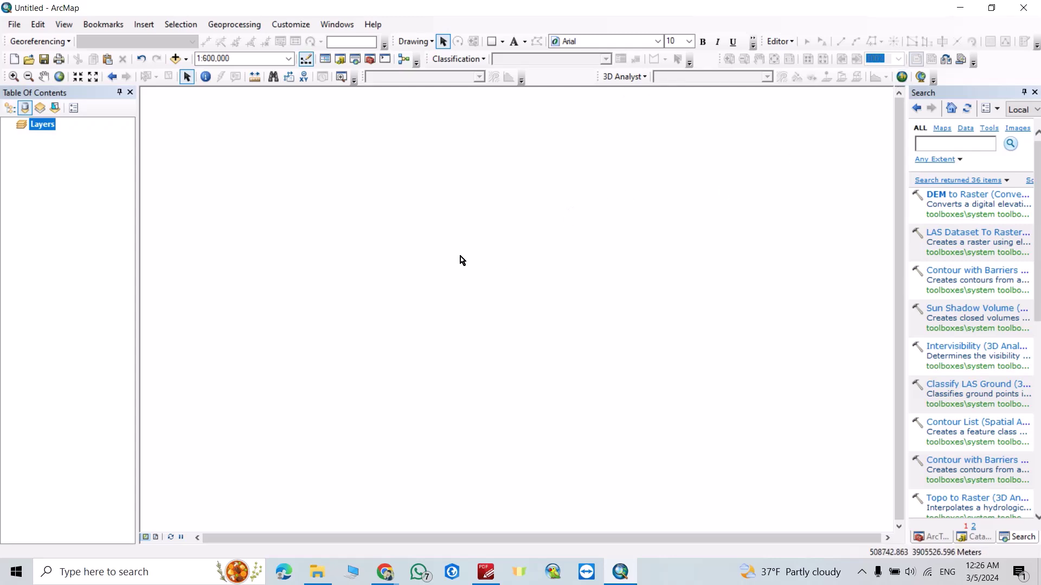
Step: Add 1.dem.tif from D:\perrash\Flood_LEVEL\dem\dem to the map
click(175, 59)
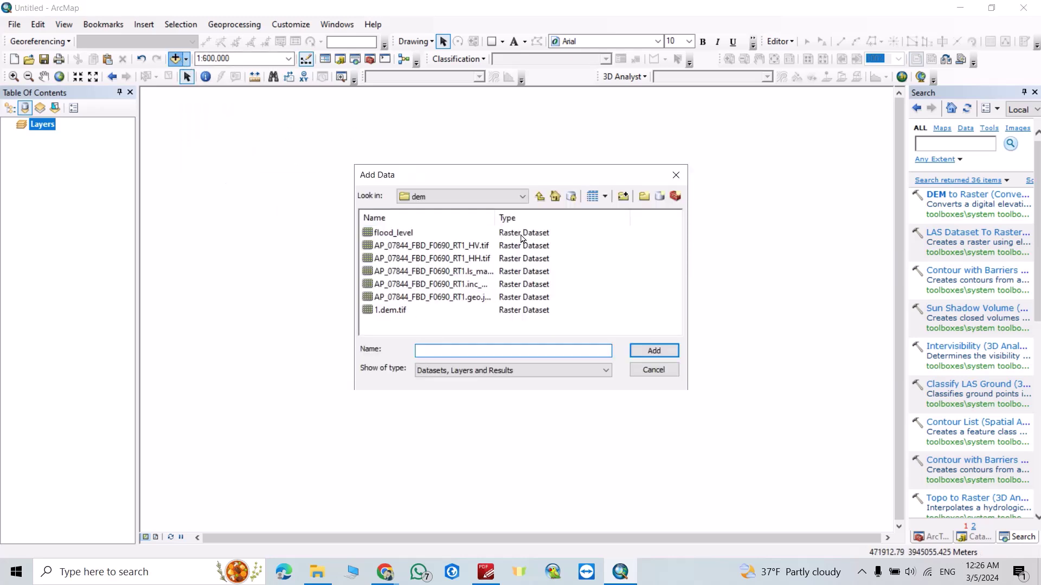
click(518, 201)
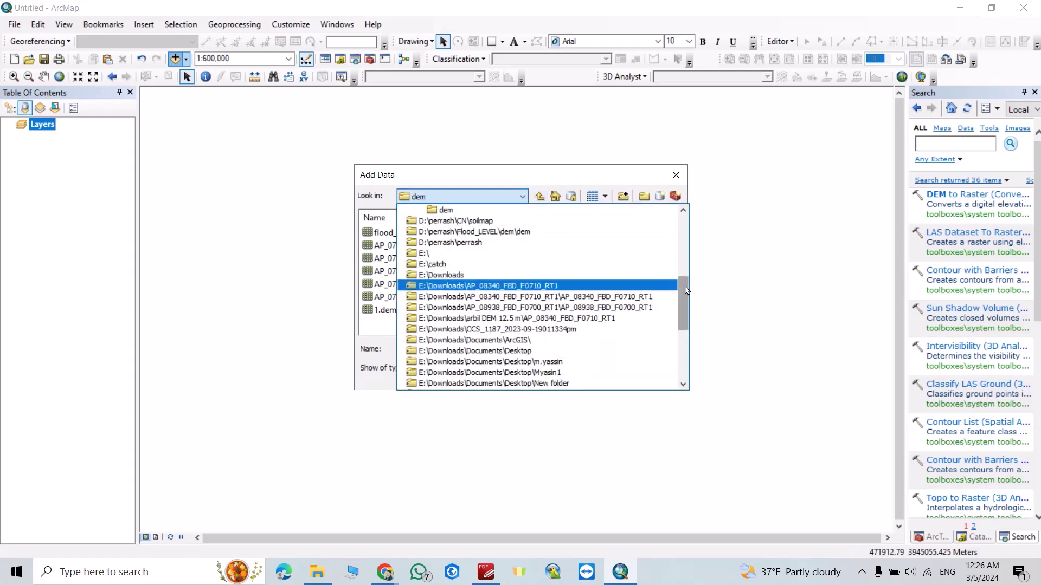
drag(686, 290, 679, 264)
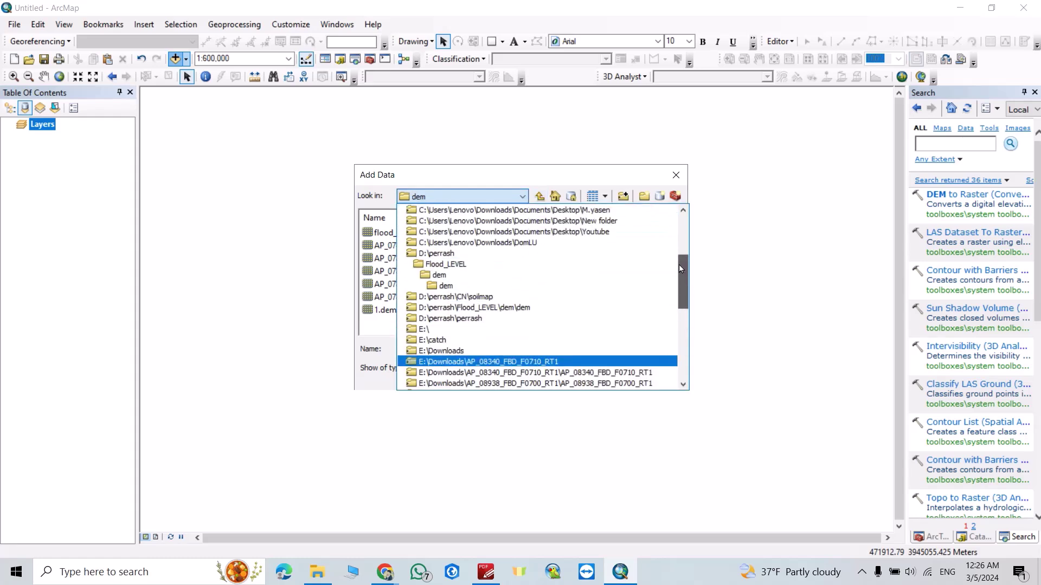
click(438, 254)
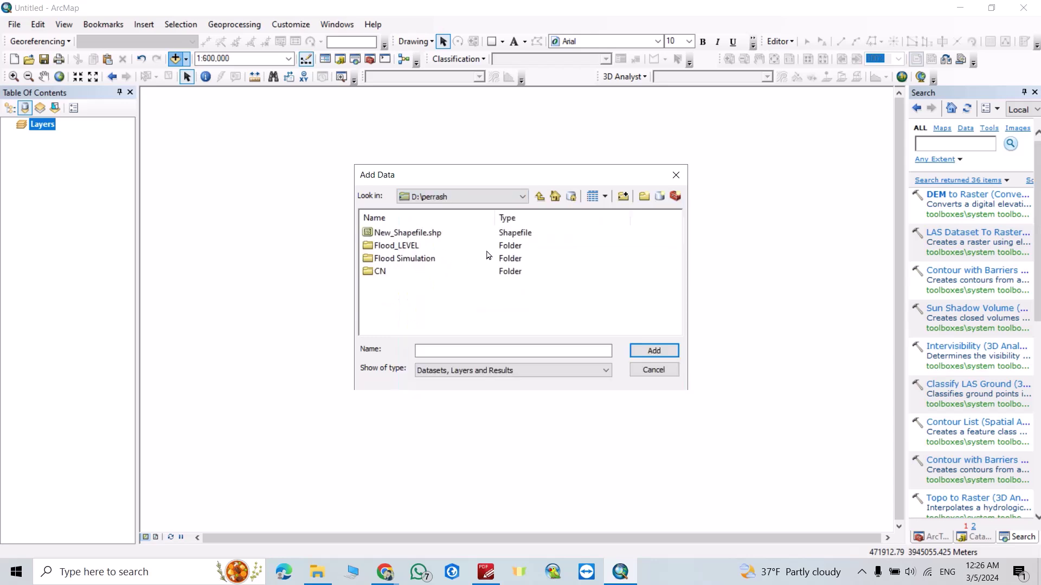
double_click(382, 246)
double_click(394, 233)
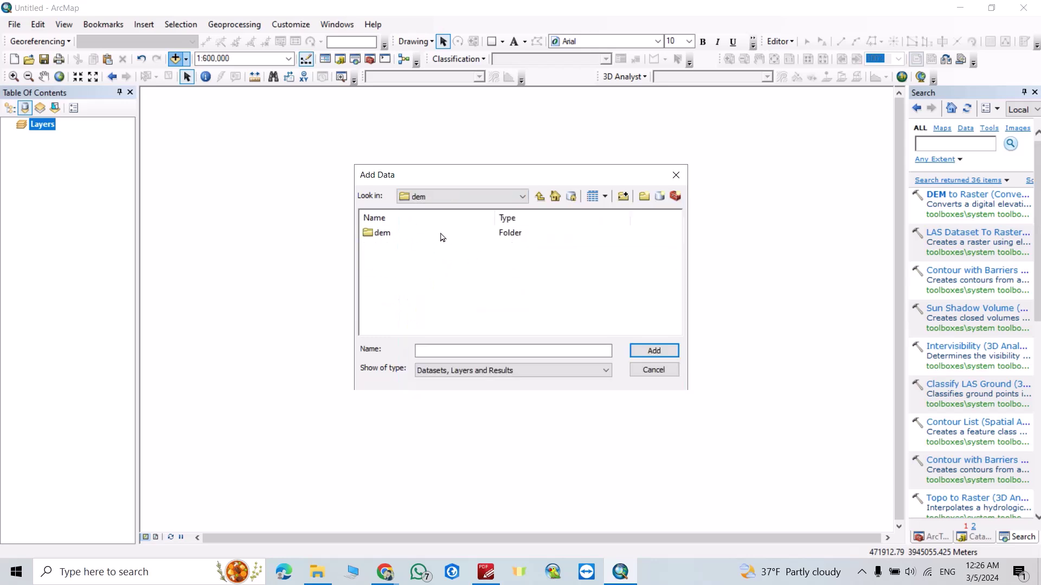
double_click(382, 233)
double_click(390, 311)
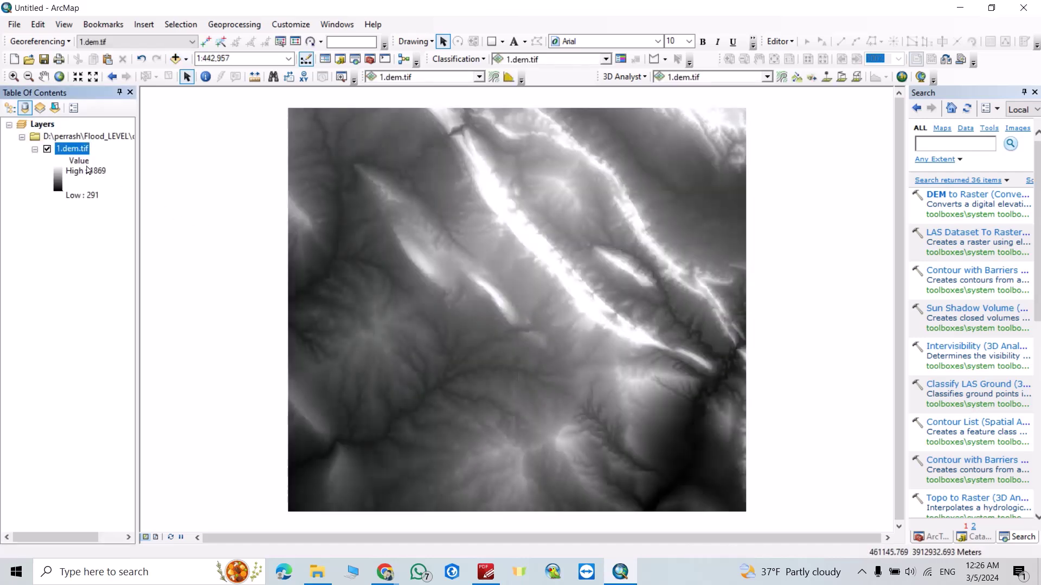
Step: Recolour the 1.dem.tif layer with the green-to-brown-to-white colour ramp
click(58, 184)
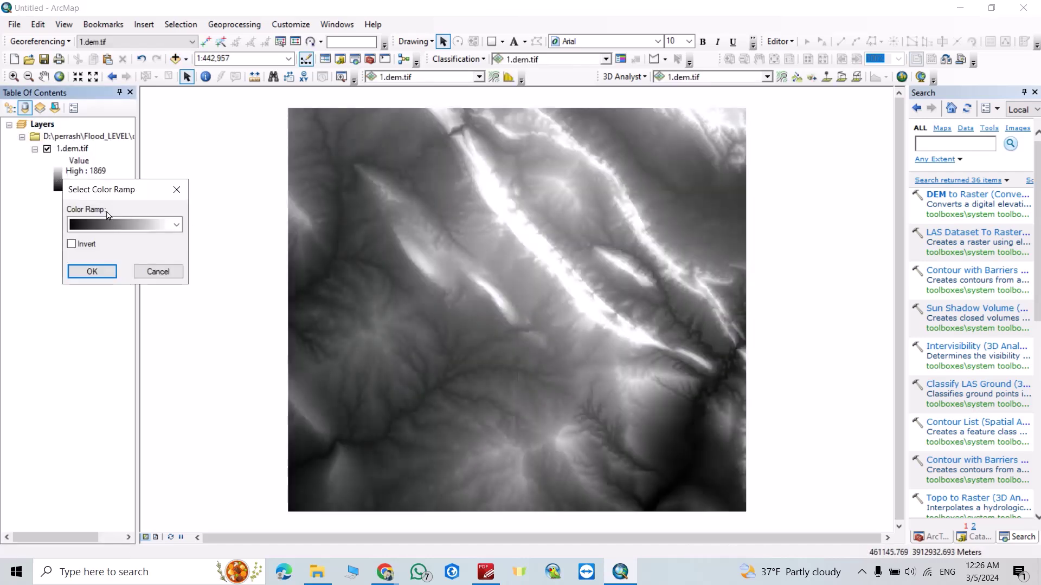
click(111, 224)
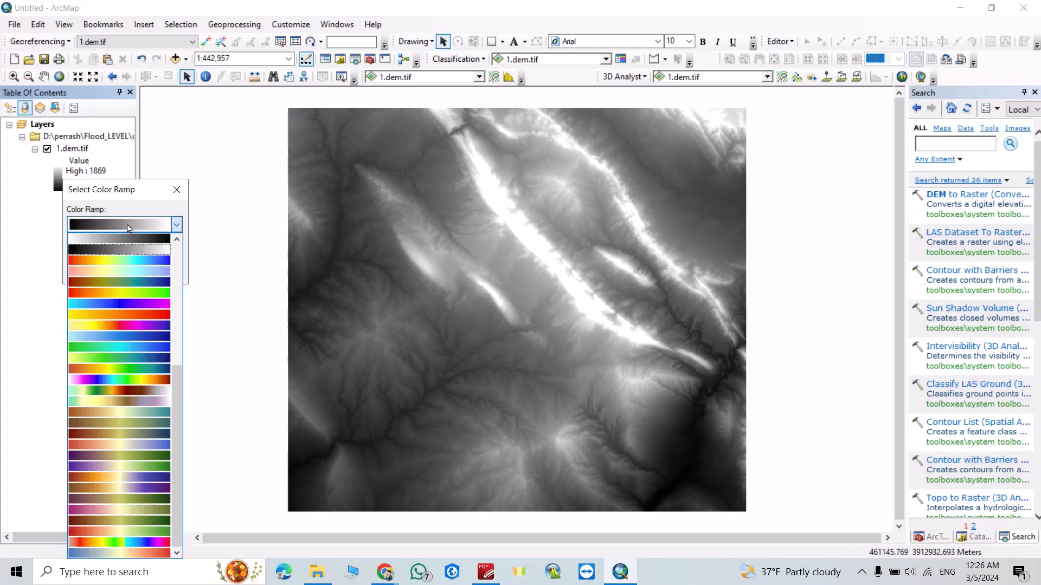
click(100, 390)
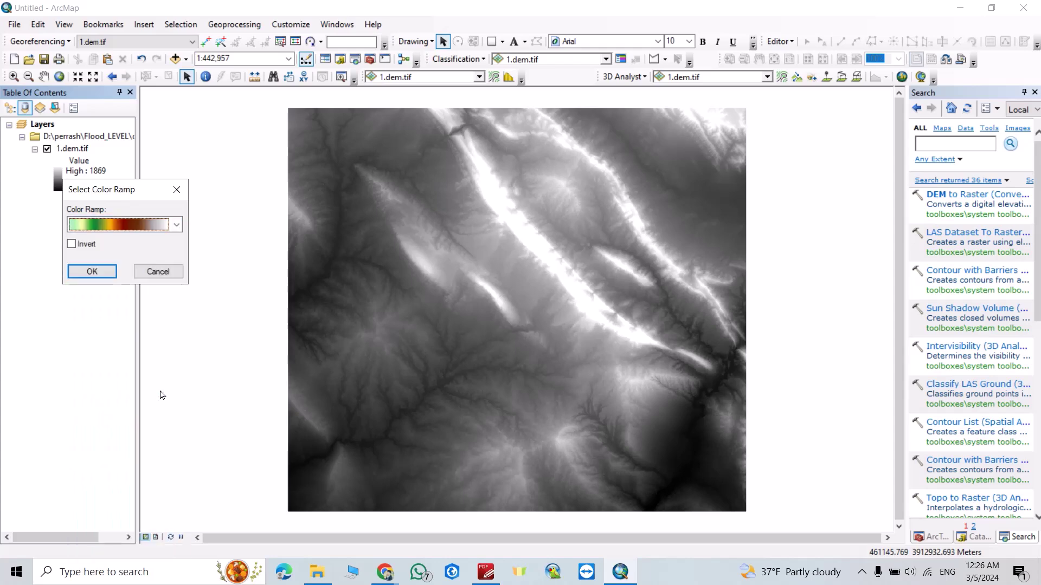
click(101, 272)
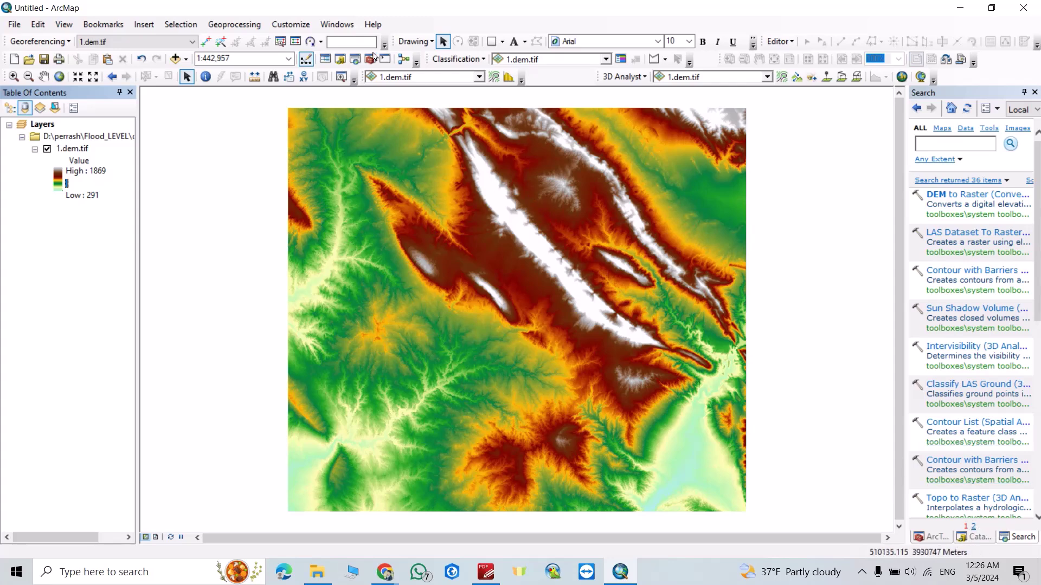
Step: Open the Catalog window and bring up the Flood Simulation folder's new-item options
click(347, 24)
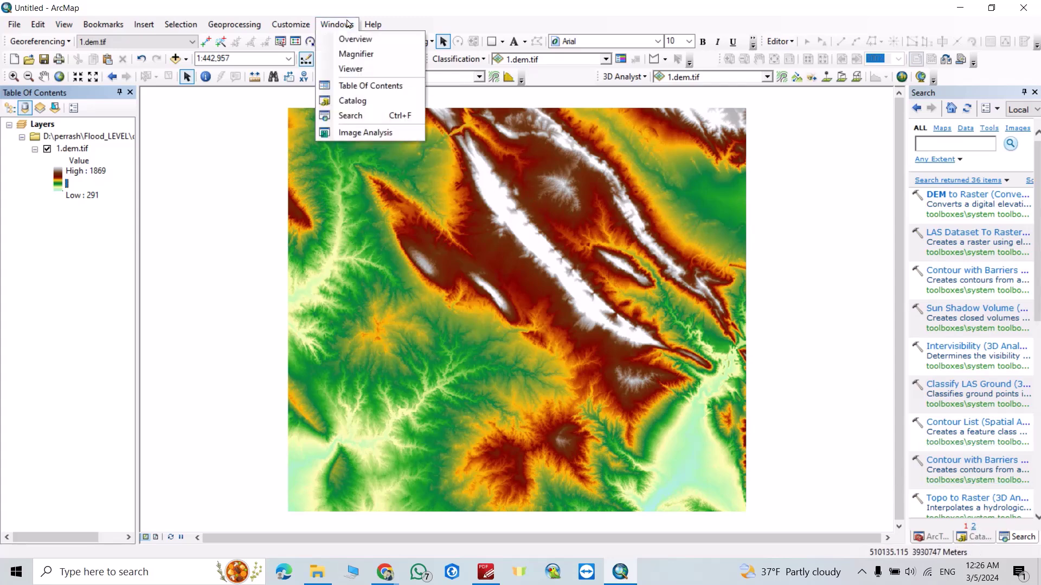
click(352, 101)
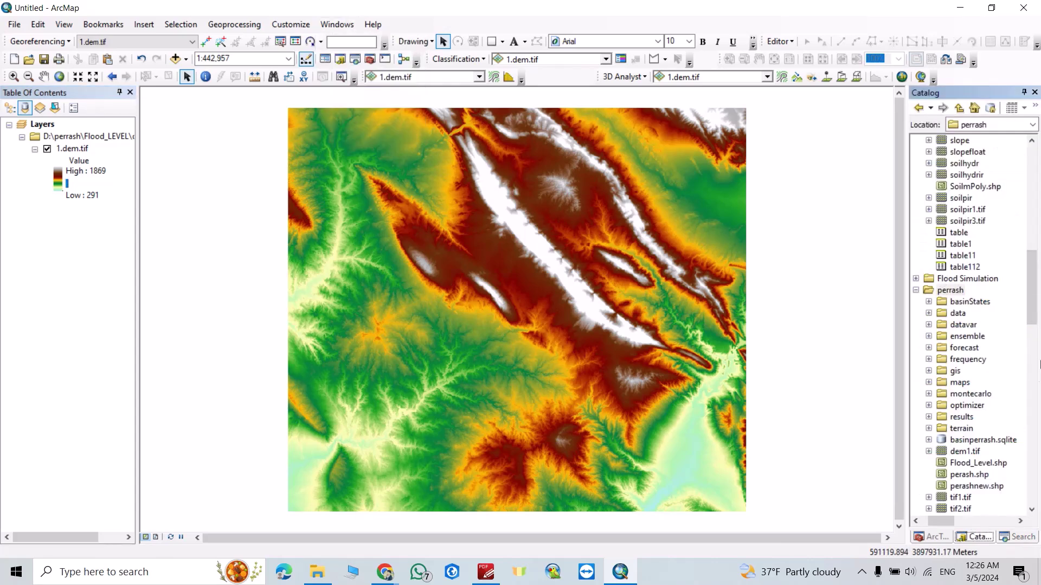
scroll(982, 375, down, 2)
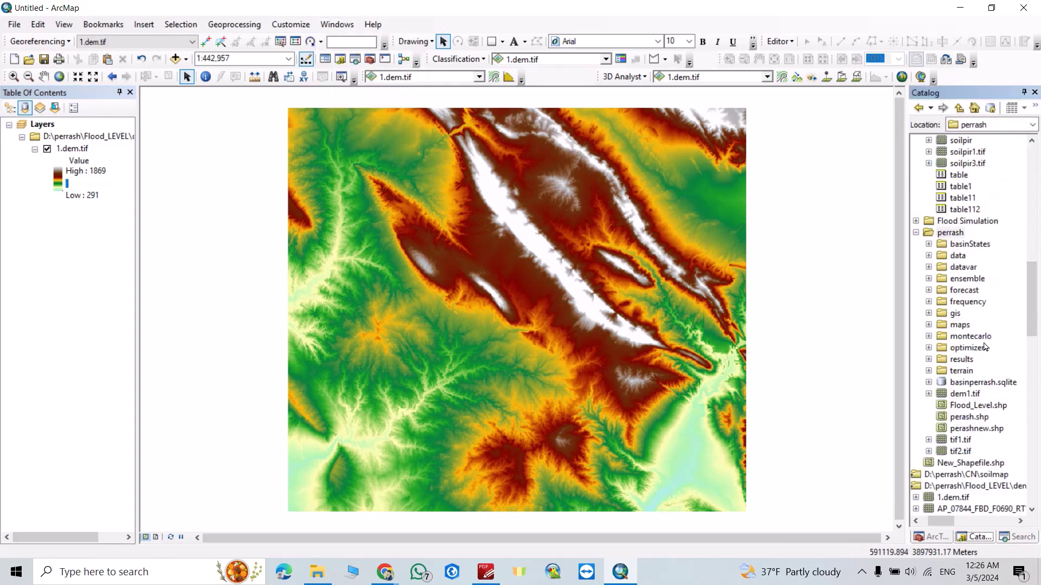
right_click(984, 226)
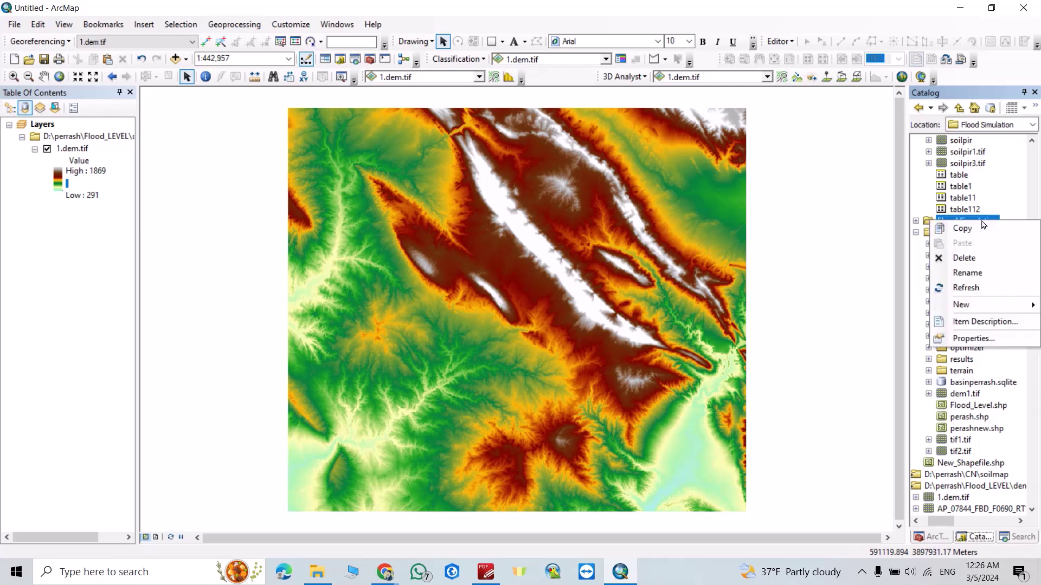
Step: Create the F_Level polygon shapefile in Flood Simulation using GCS_WGS_1984
mouse_move(965, 305)
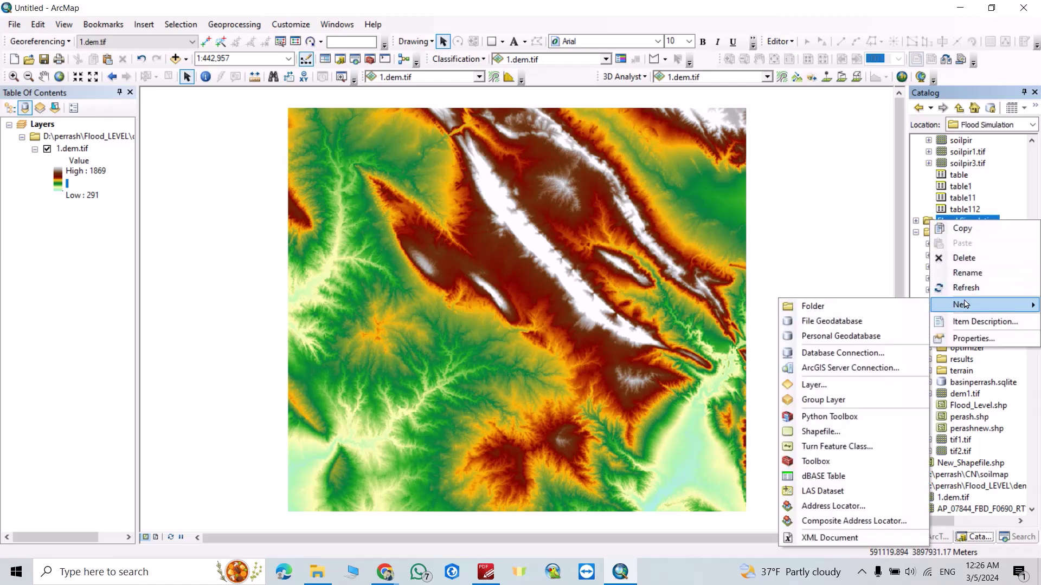
click(819, 434)
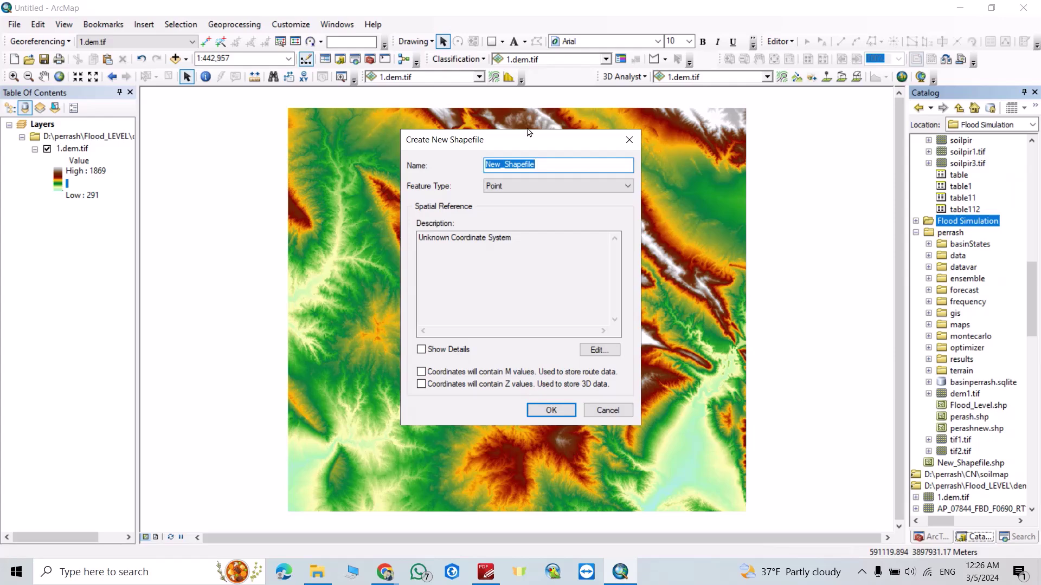
text(F_Level)
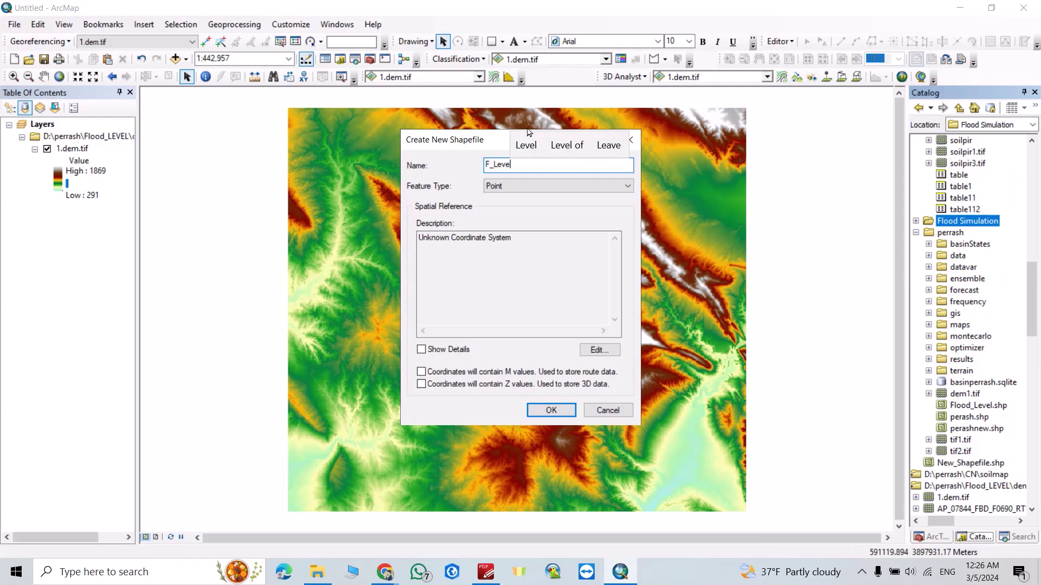
click(539, 190)
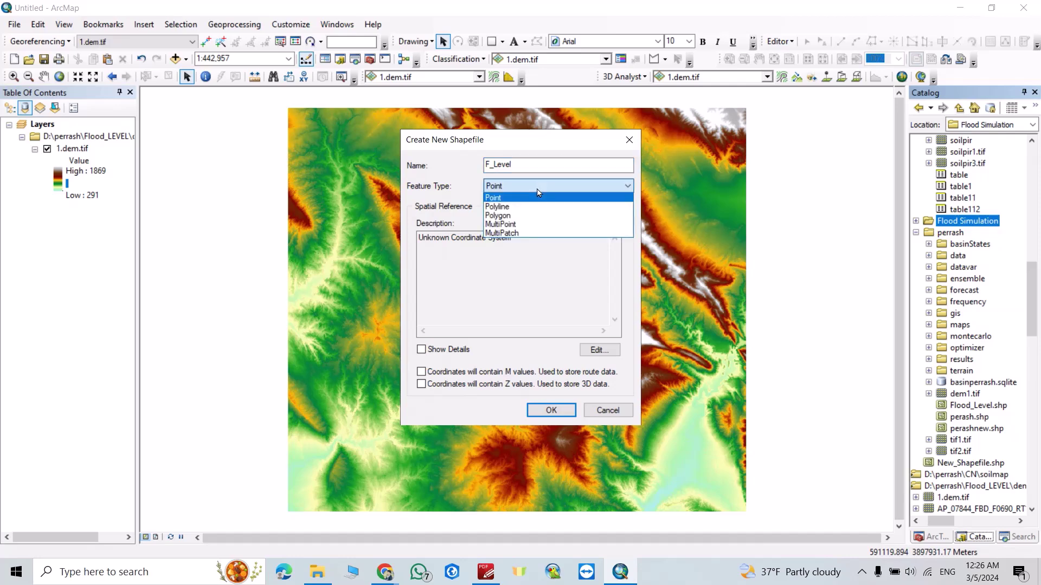
click(523, 216)
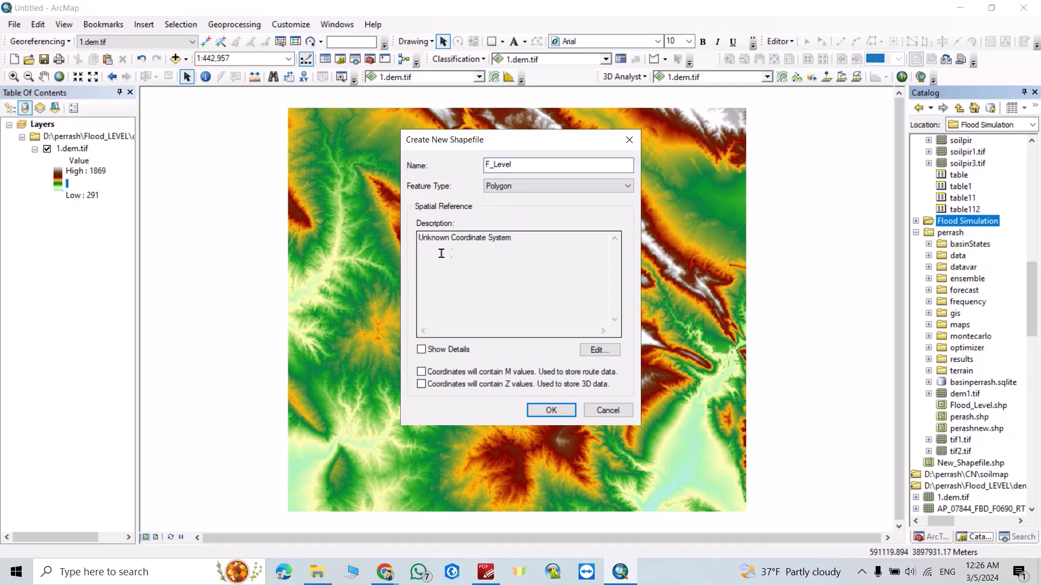
click(599, 349)
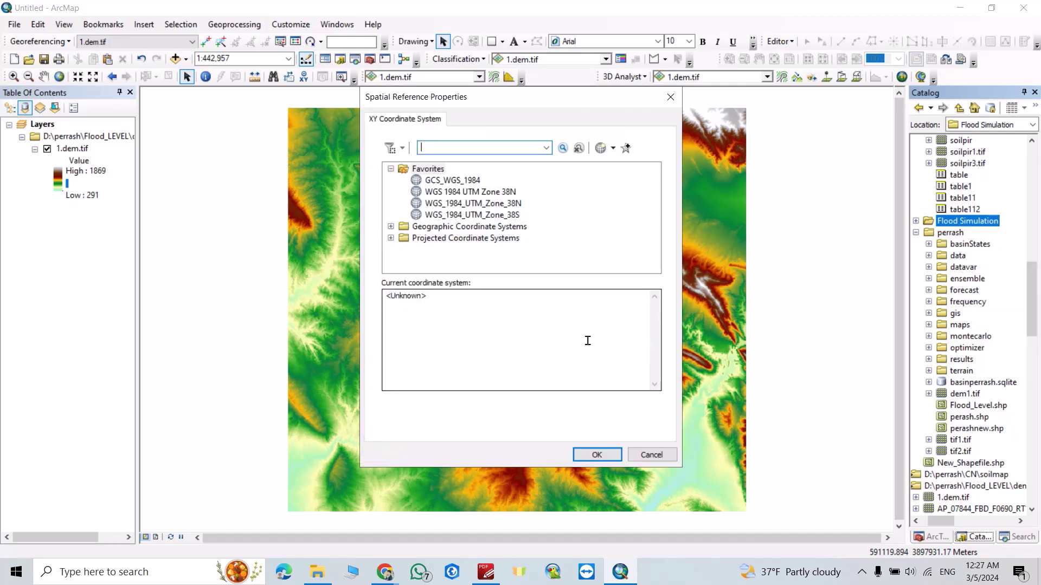
click(435, 181)
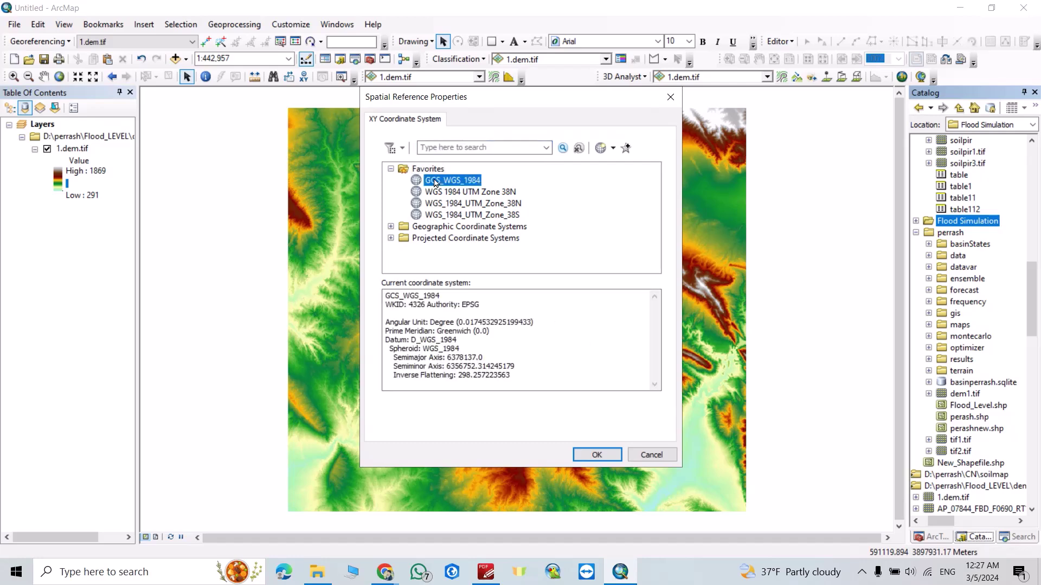
click(588, 458)
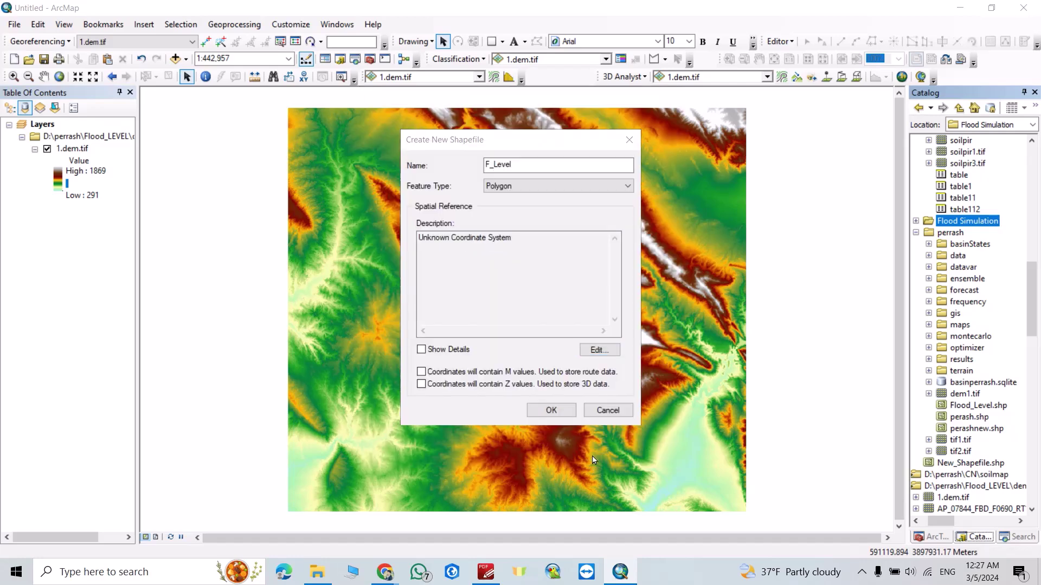
click(550, 411)
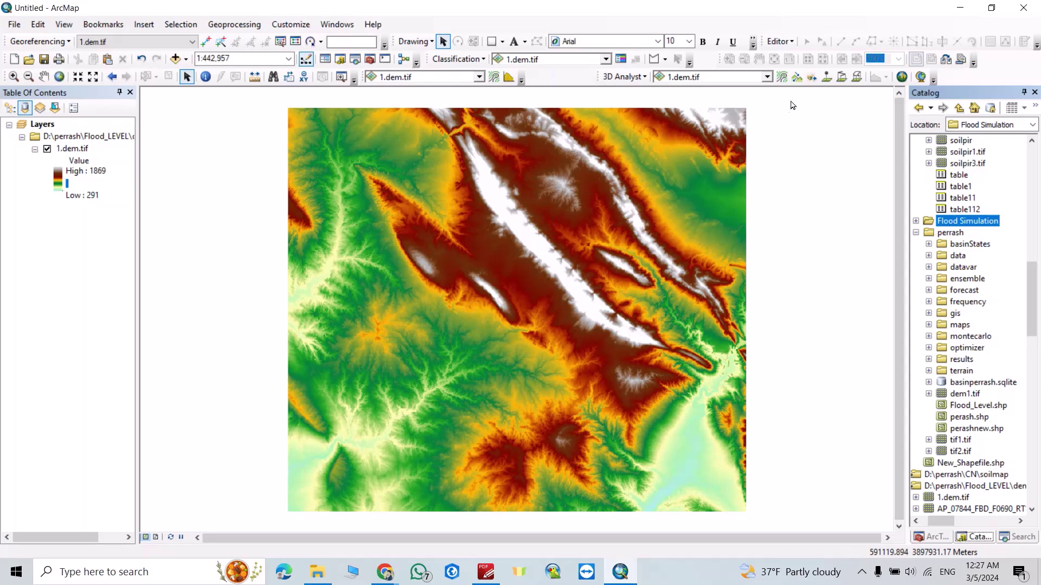
Step: Start an editing session on the F_Level layer
click(780, 41)
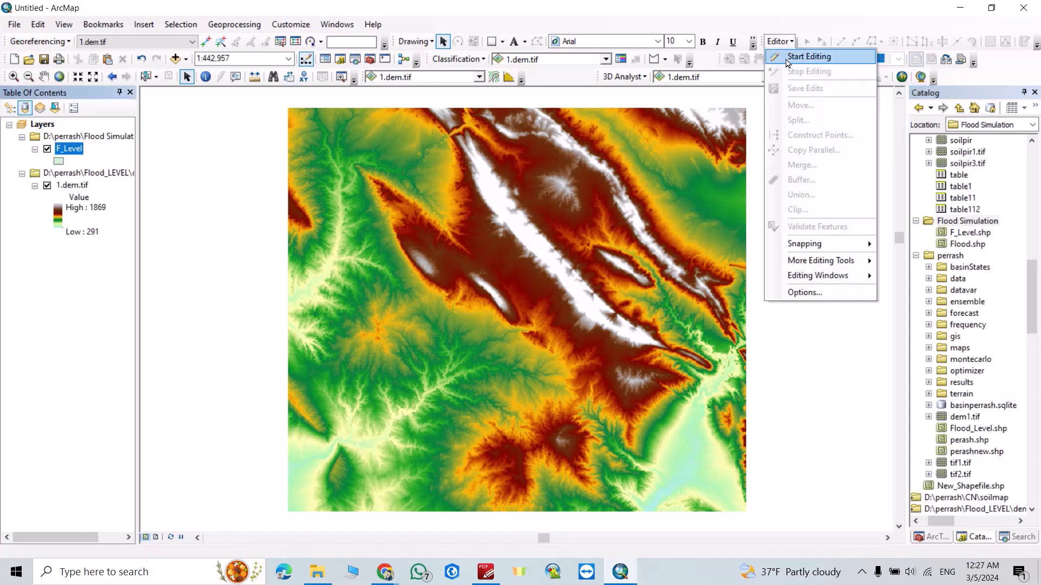
click(789, 59)
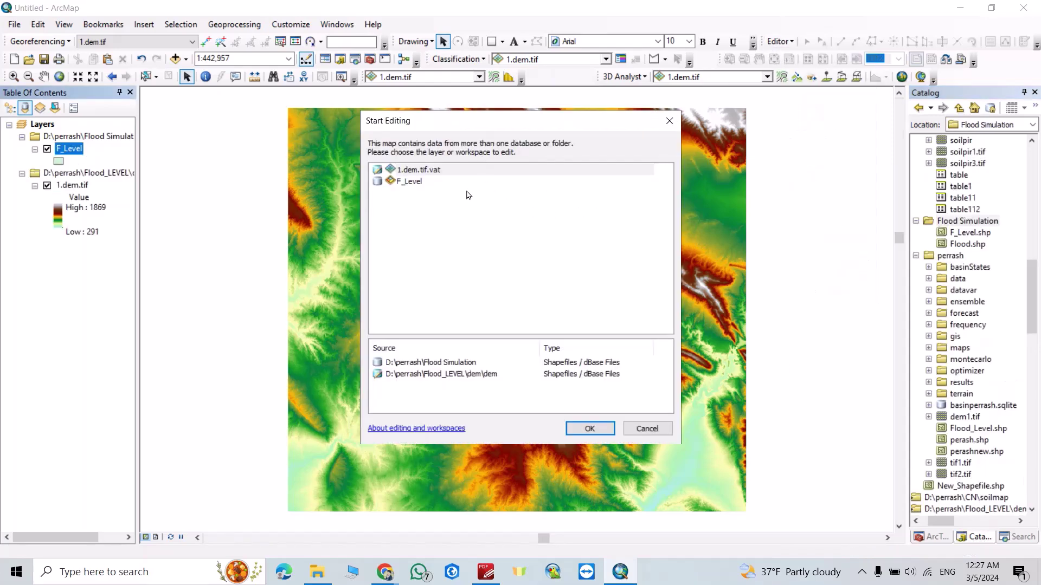
click(414, 183)
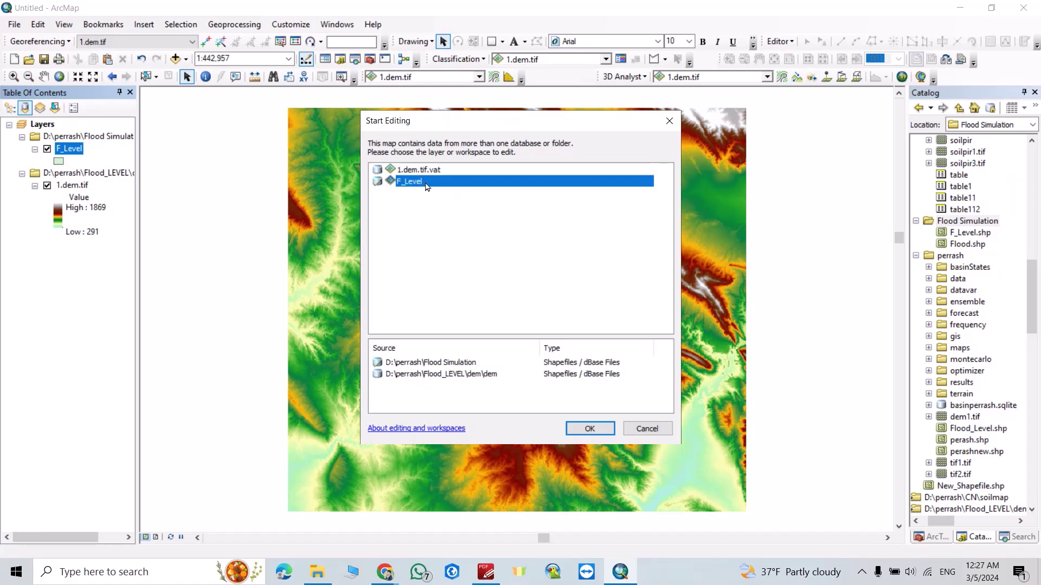
click(579, 428)
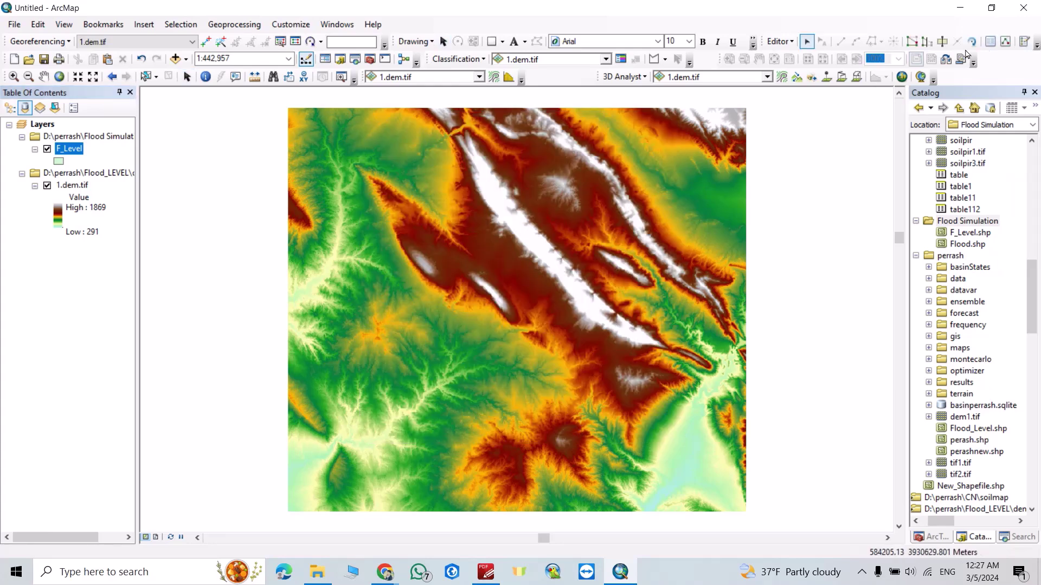
Step: Select the F_Level template and the Rectangle construction tool in Create Features
click(1023, 44)
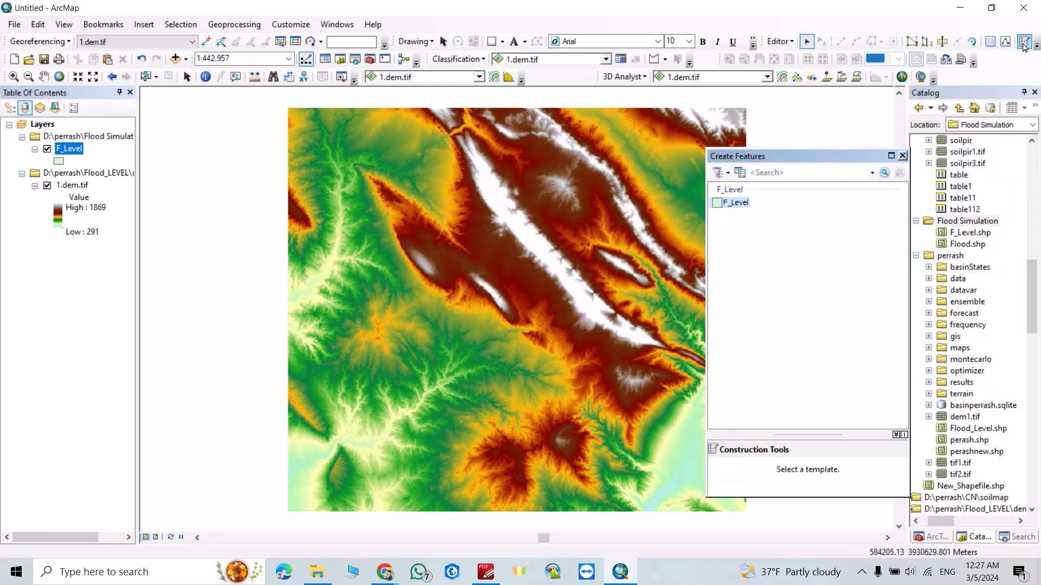
click(734, 203)
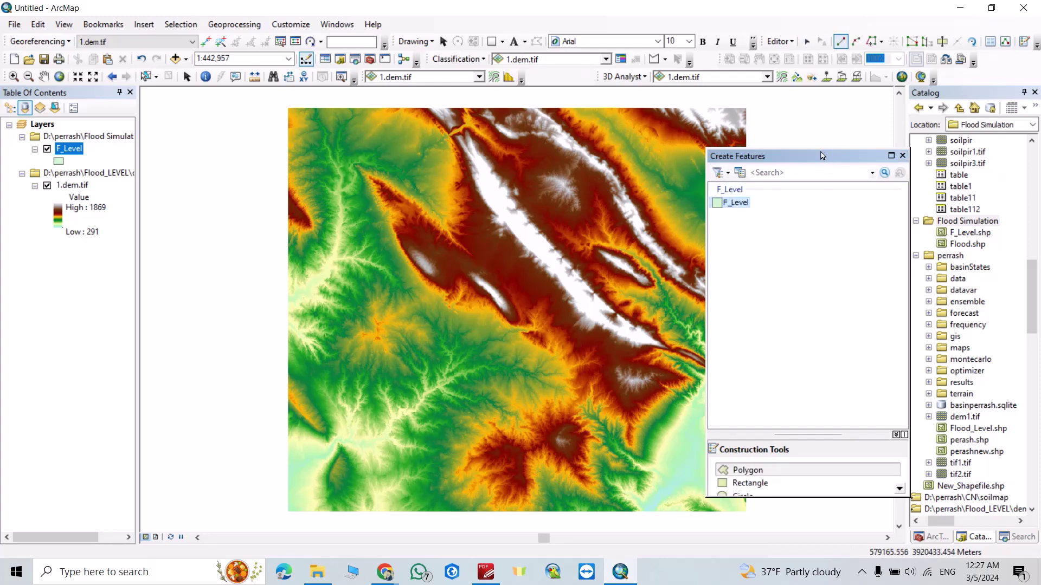
drag(812, 161, 776, 102)
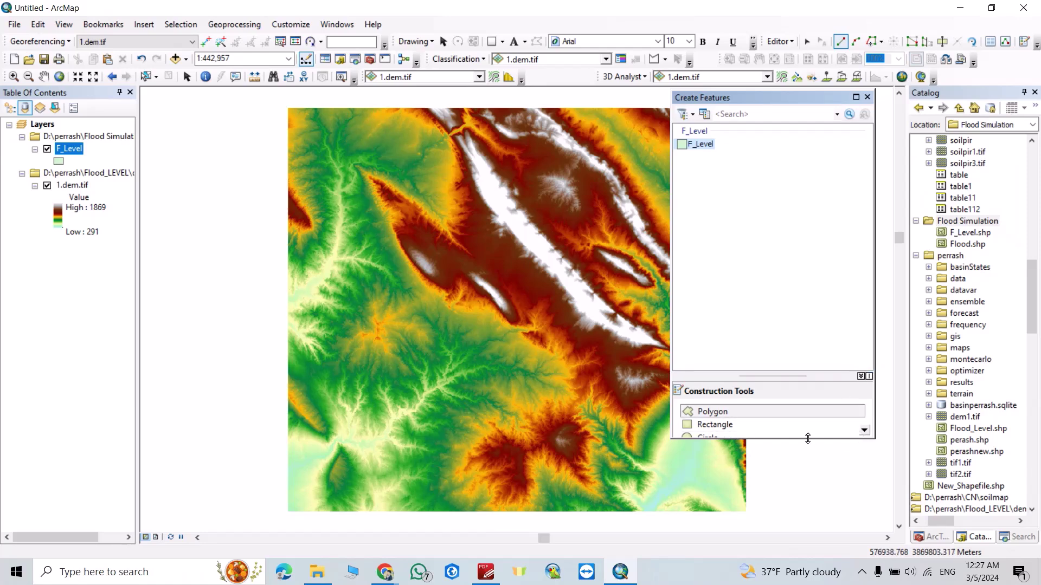
drag(806, 438, 808, 494)
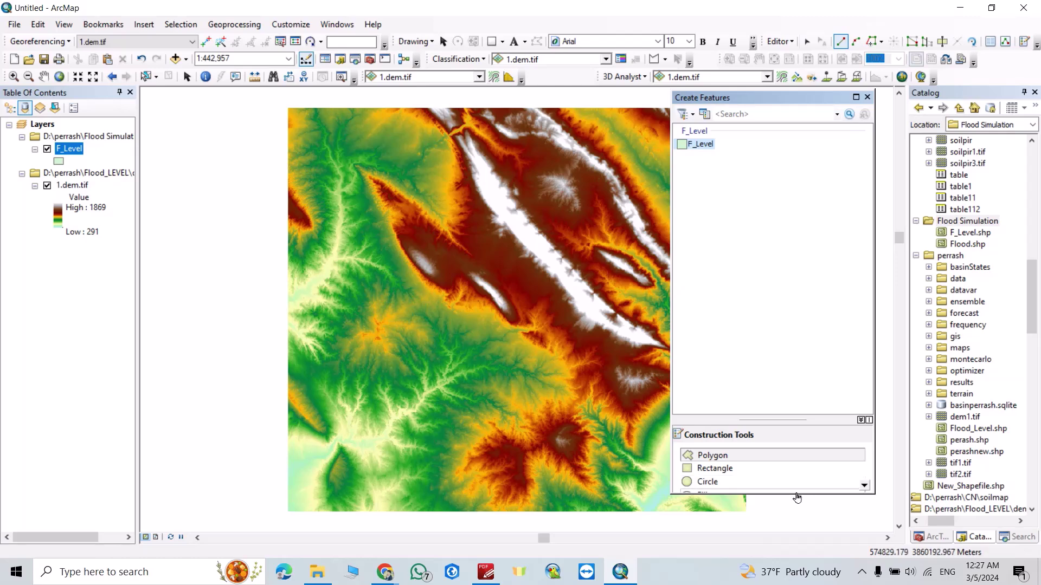
drag(795, 494, 797, 516)
drag(790, 420, 762, 333)
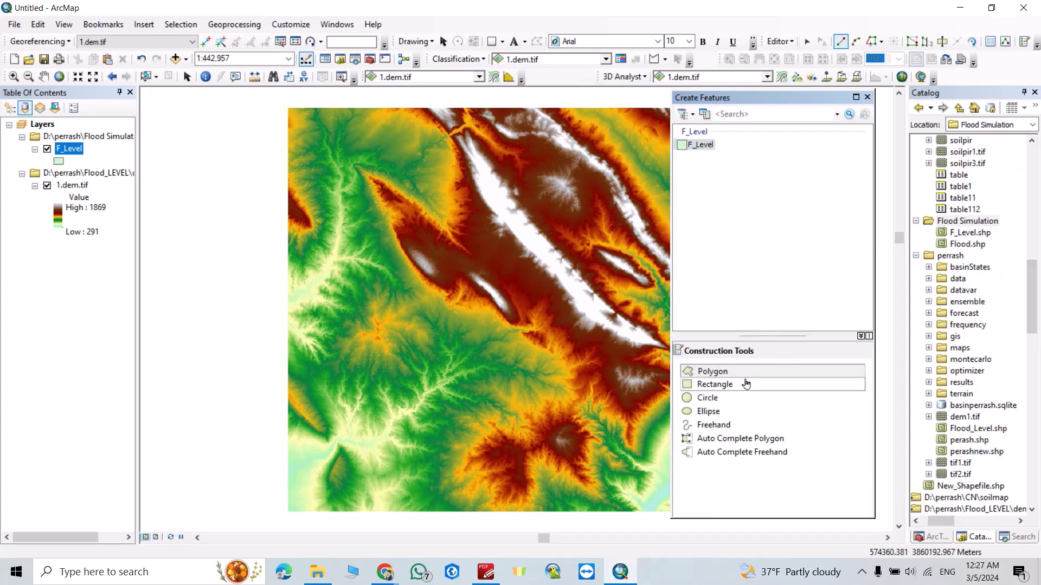
click(717, 386)
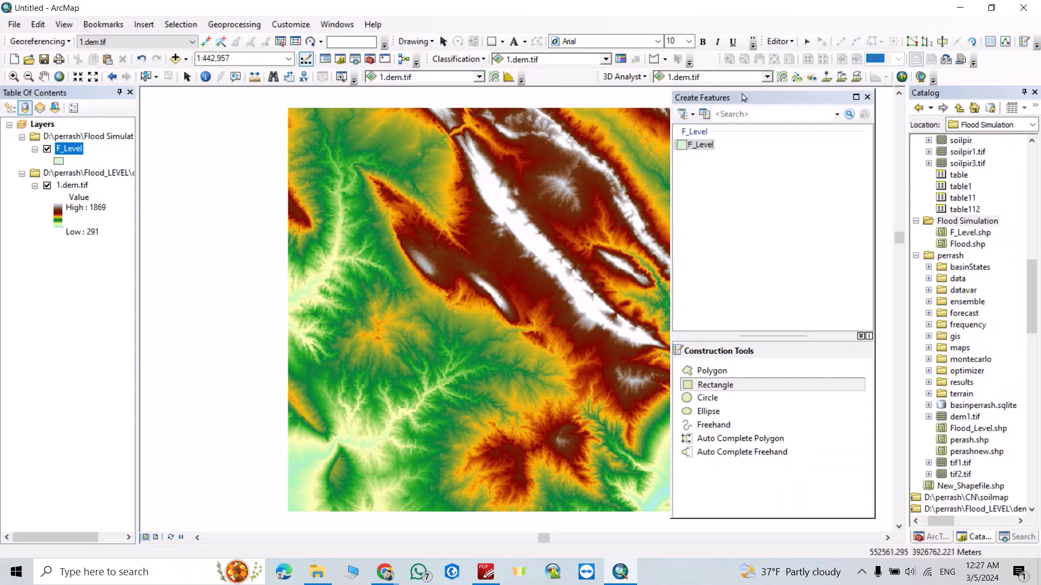
drag(743, 98, 875, 152)
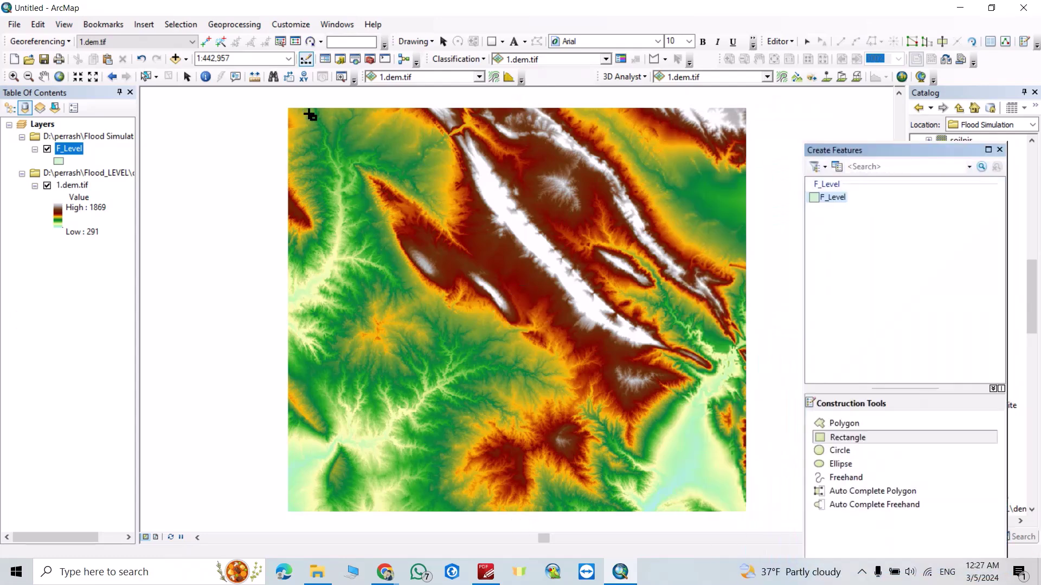
Step: Draw a rectangle over the full DEM extent, then stop editing and save the edits
click(289, 109)
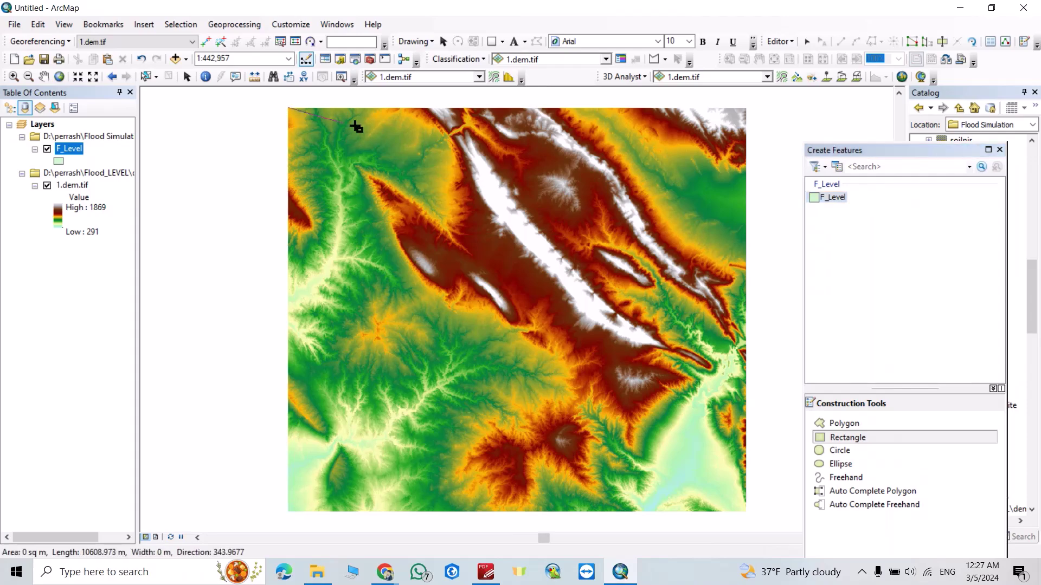
click(747, 109)
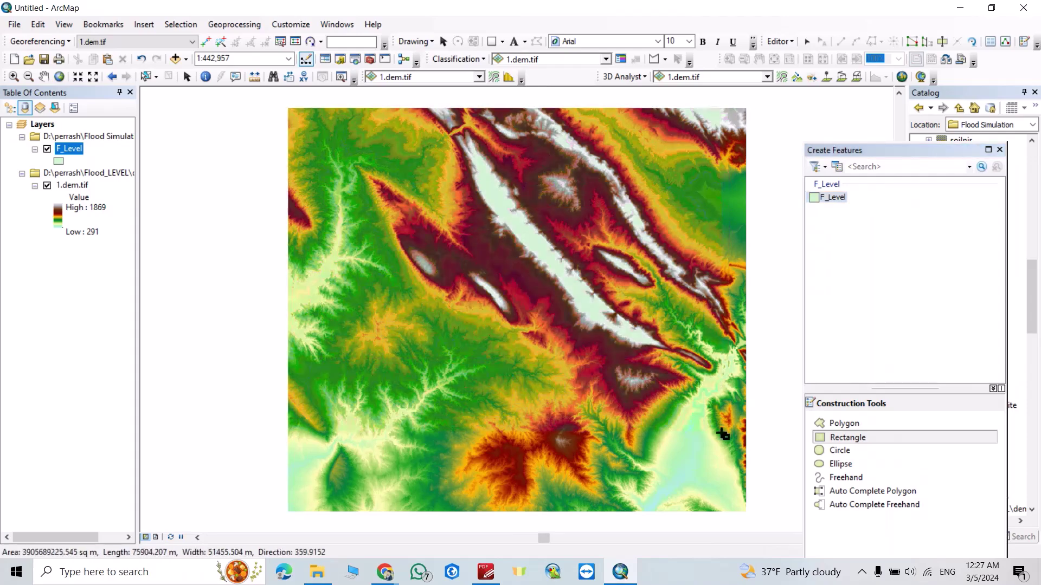
click(748, 515)
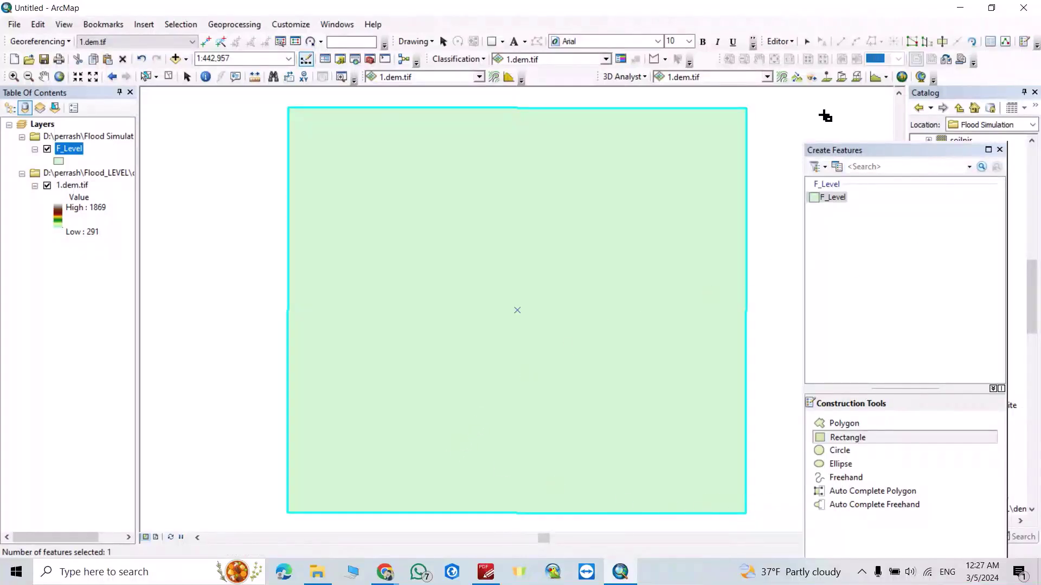
click(780, 42)
click(795, 71)
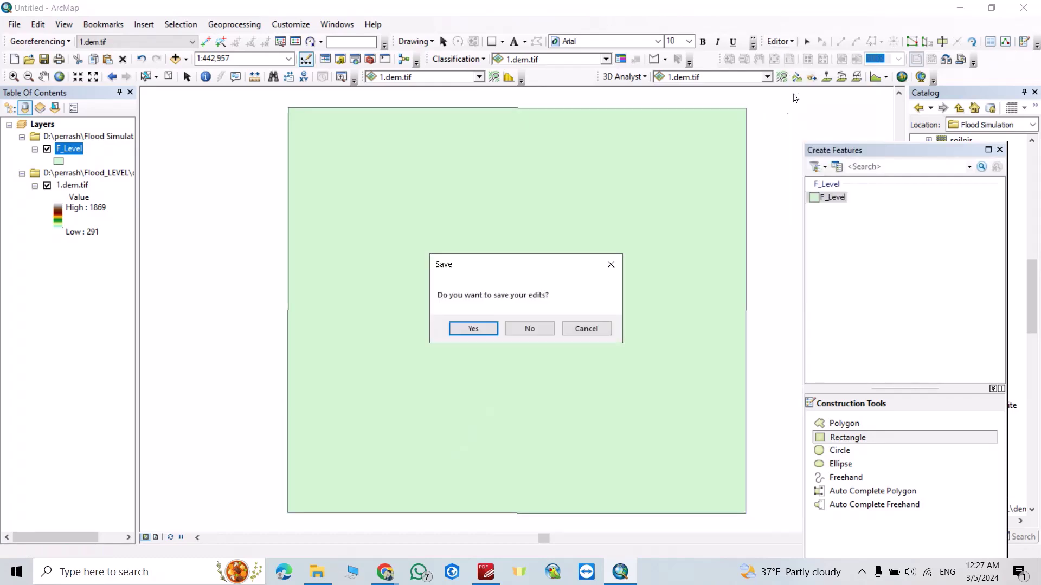
click(467, 328)
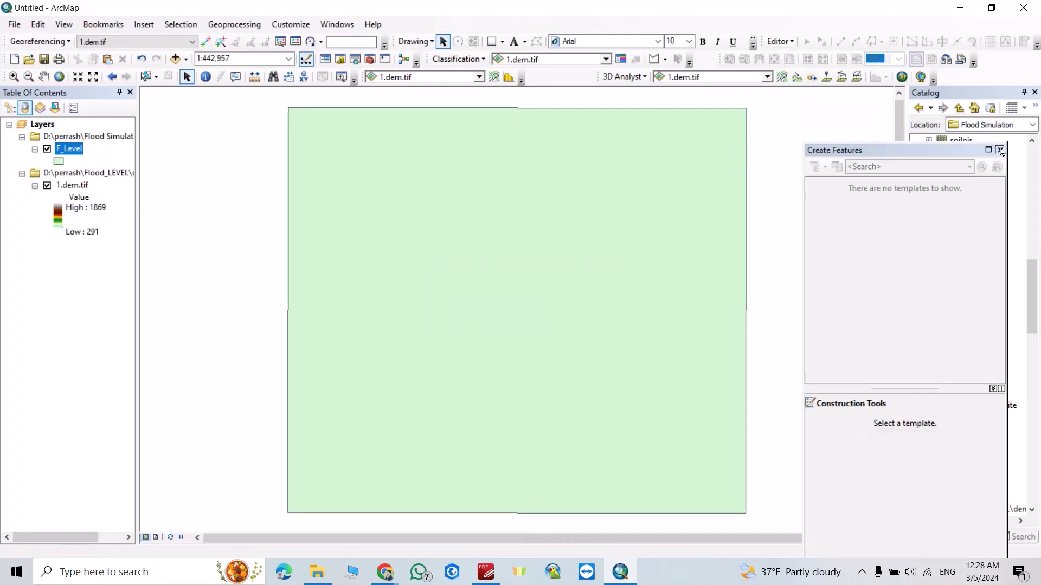
click(1000, 150)
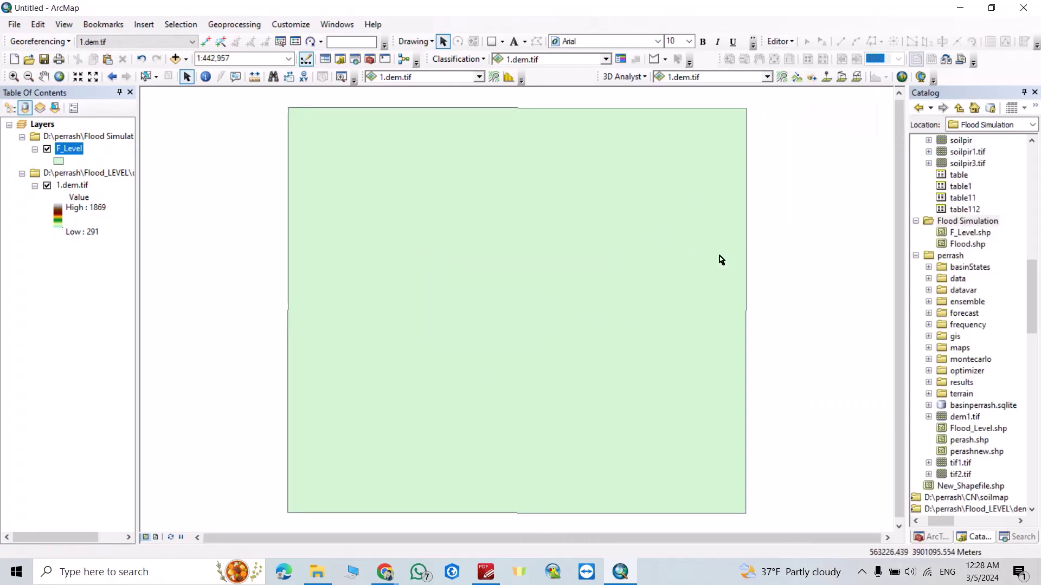
Step: Add a short-integer field Flood_level, shortened to Flood_leve, to the F_Level attribute table
right_click(64, 153)
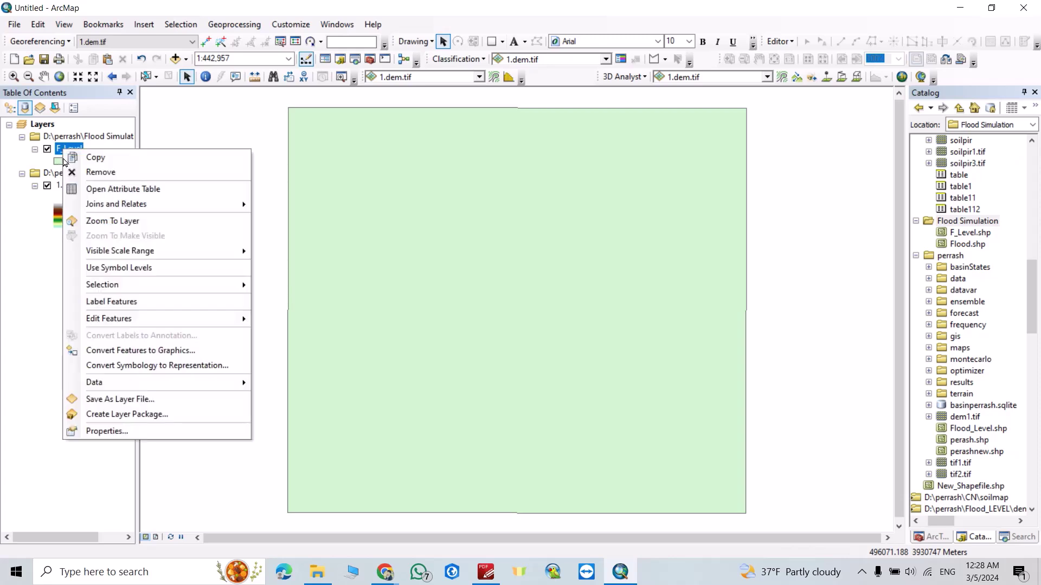
click(81, 189)
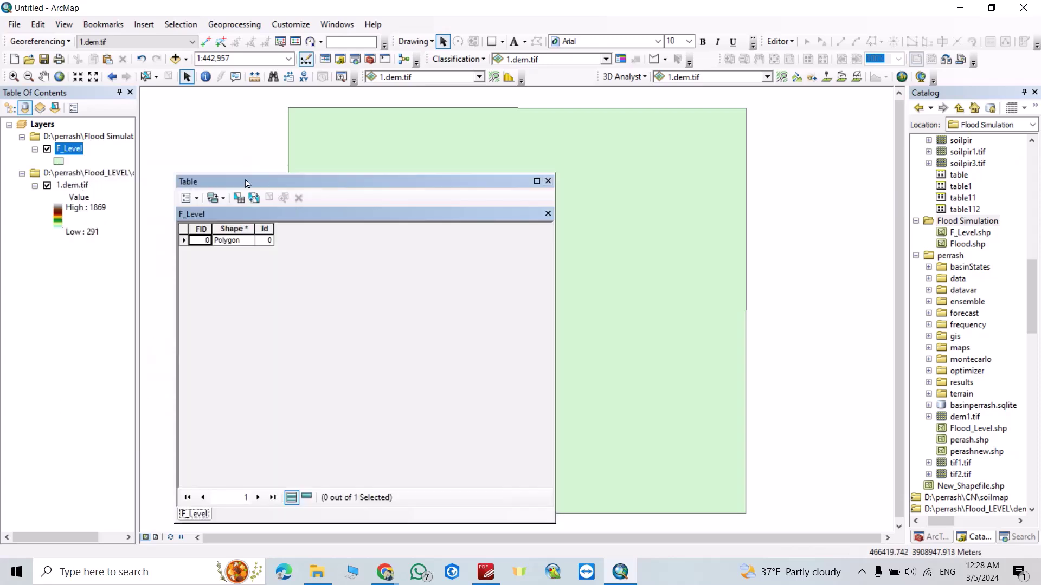
click(197, 198)
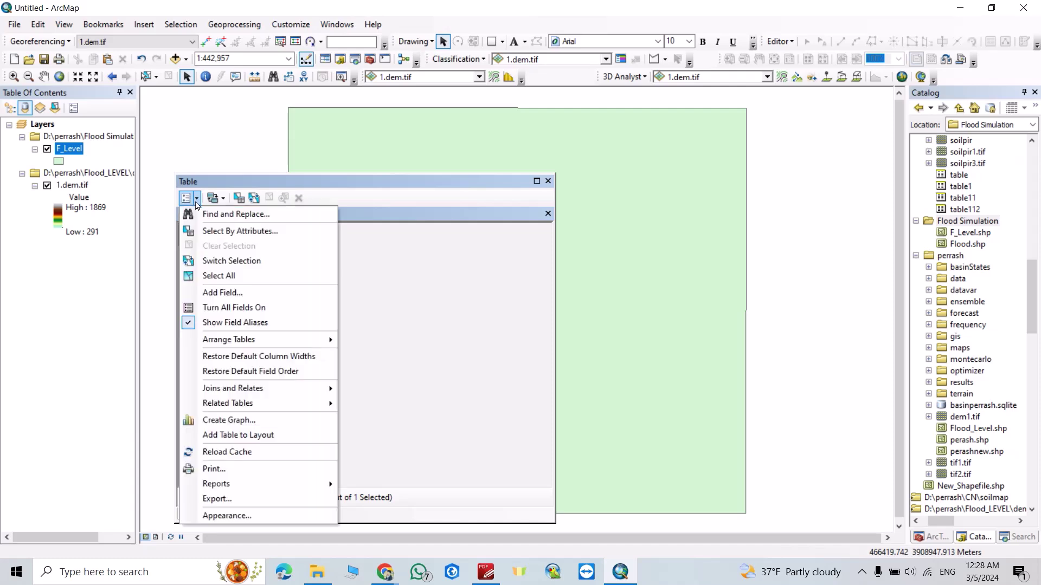
click(219, 291)
text(F)
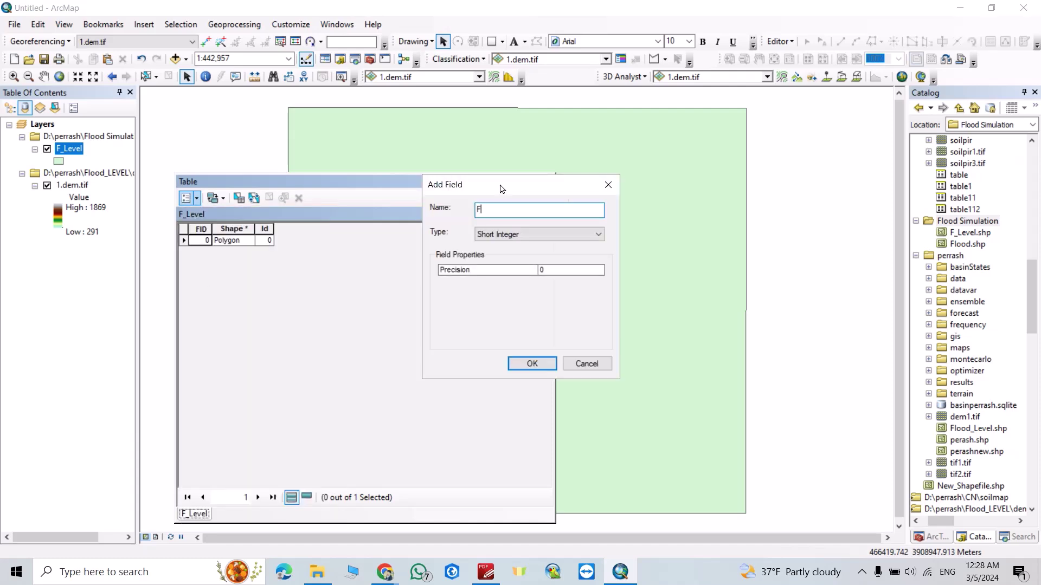
text(lood_level)
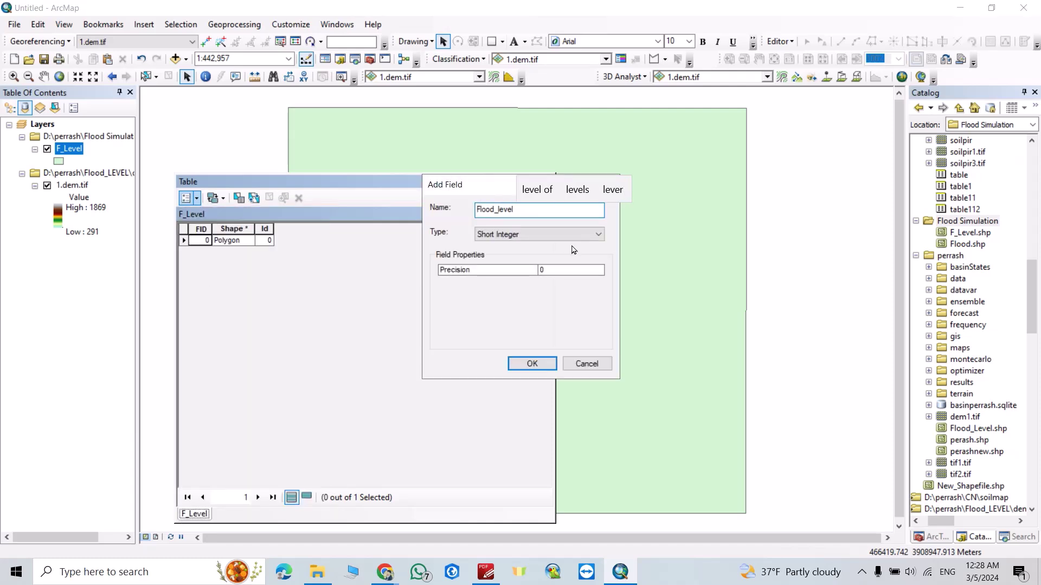
click(520, 363)
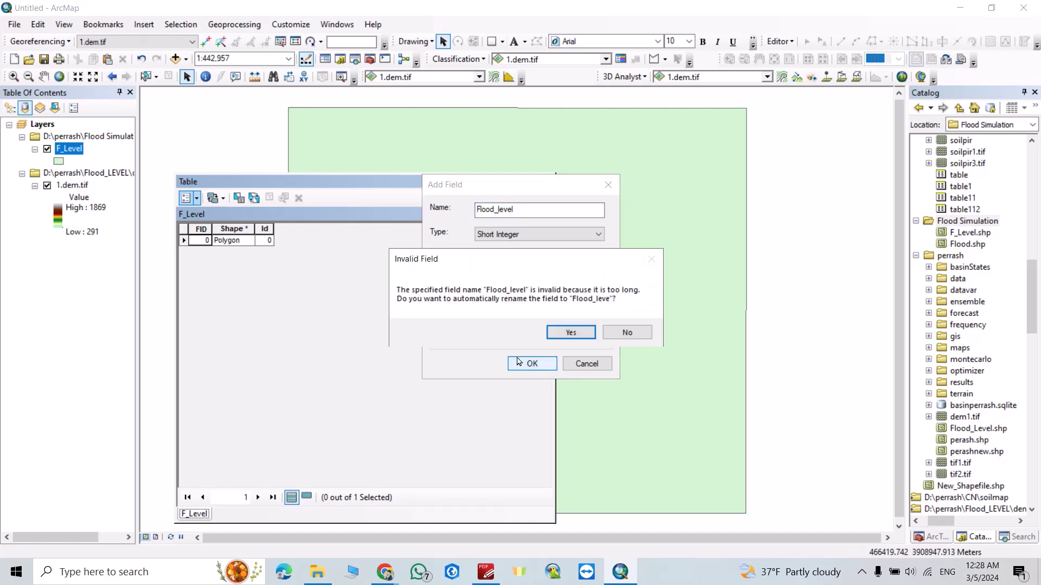
click(560, 335)
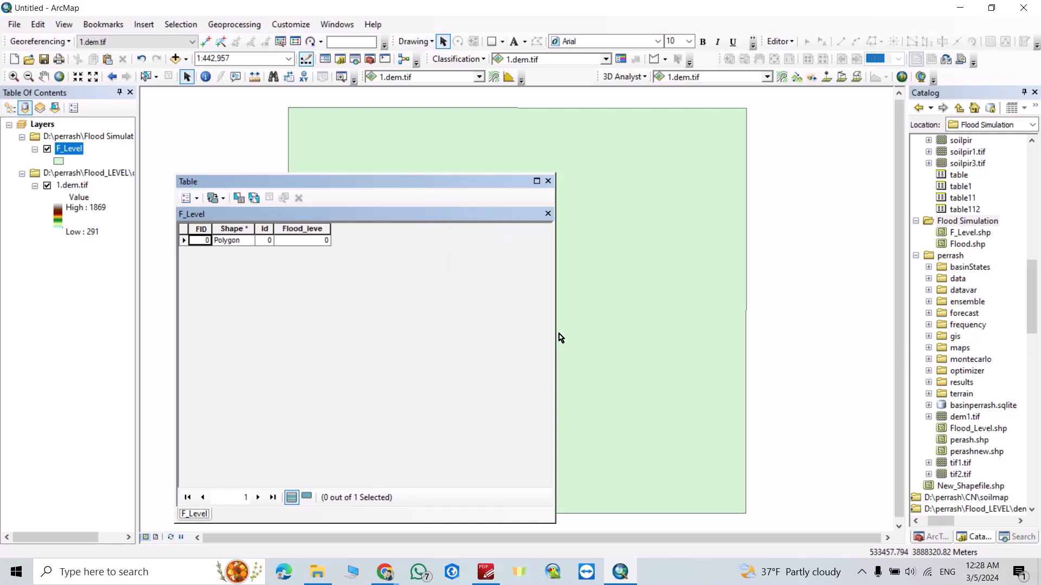
click(301, 241)
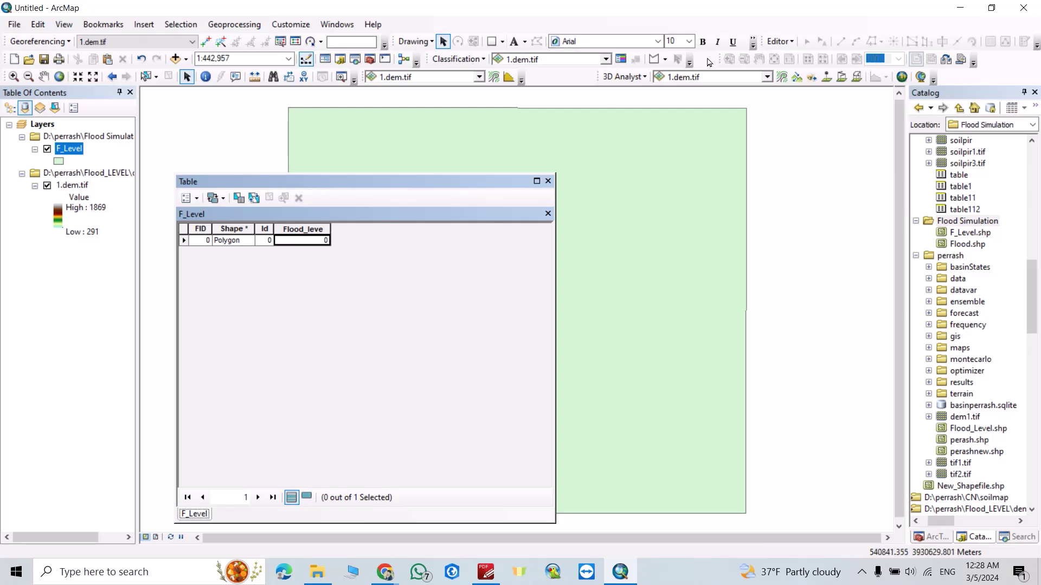
Step: Begin a new edit session with F_Level as the edited layer
click(779, 41)
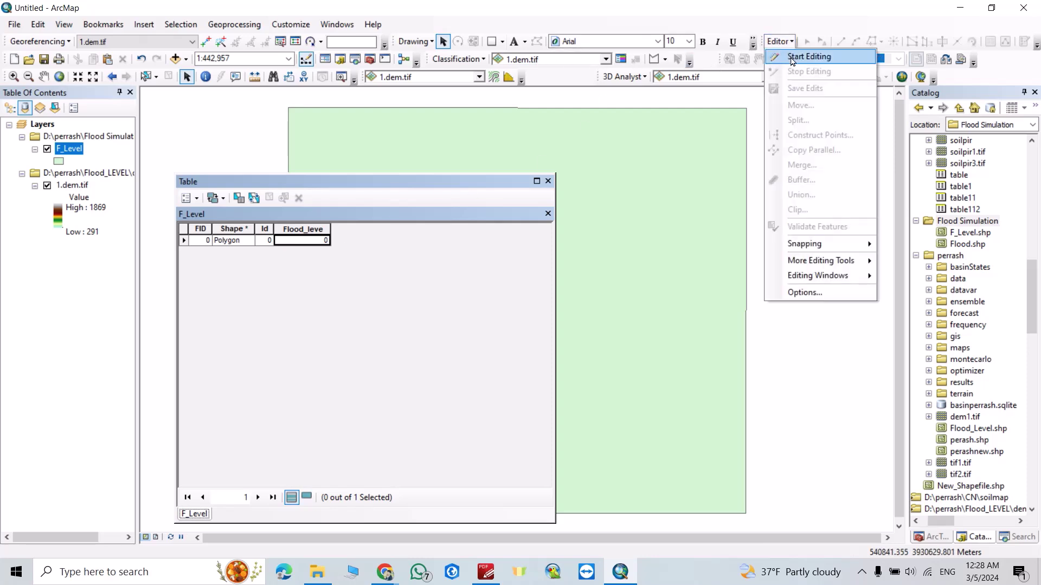
click(802, 56)
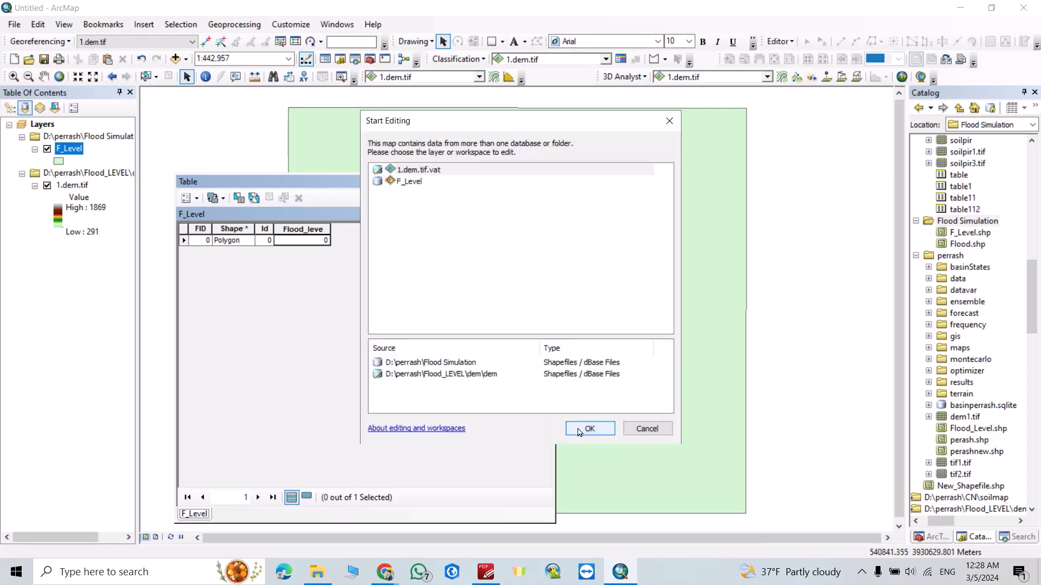
click(416, 185)
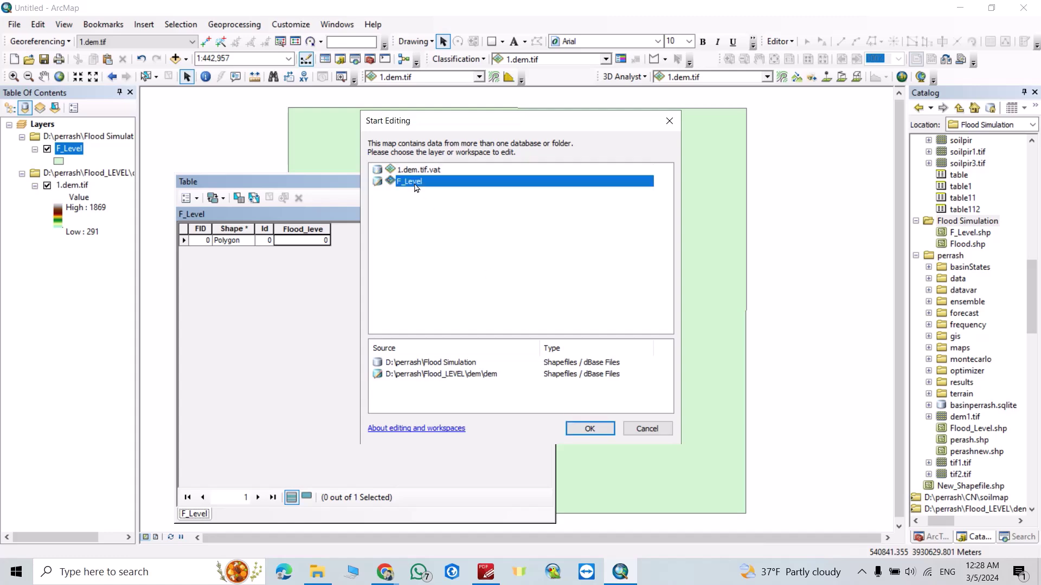
click(590, 428)
Step: Set the polygon's Flood_leve value to 291 and reopen the attribute table to verify it
click(562, 135)
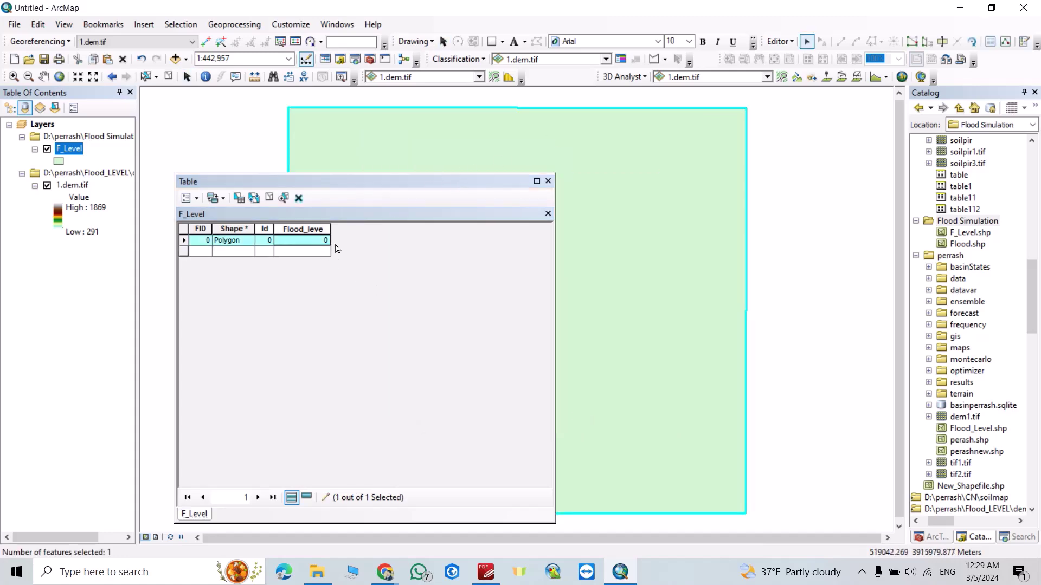
click(313, 241)
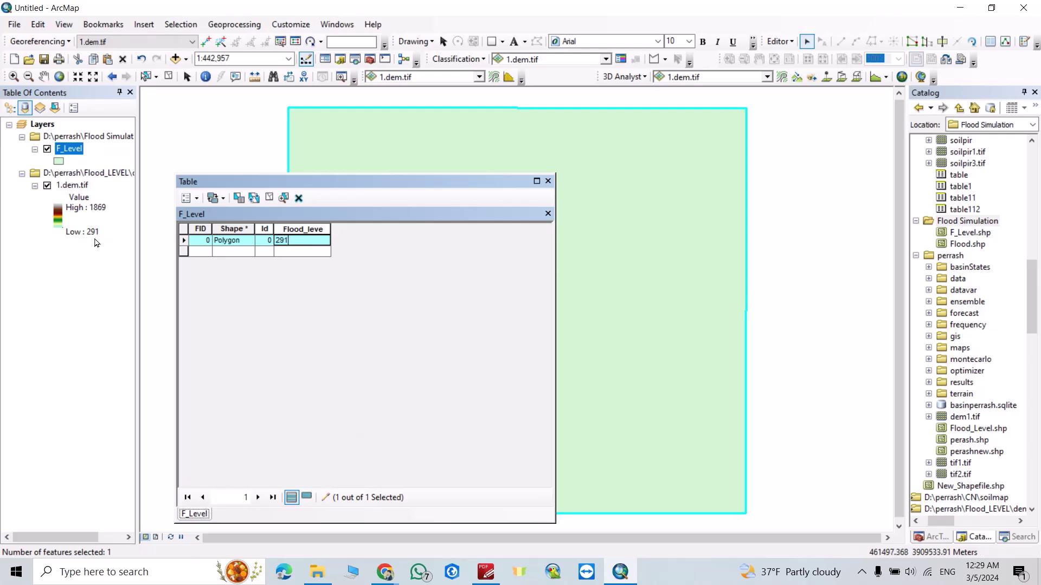
click(548, 181)
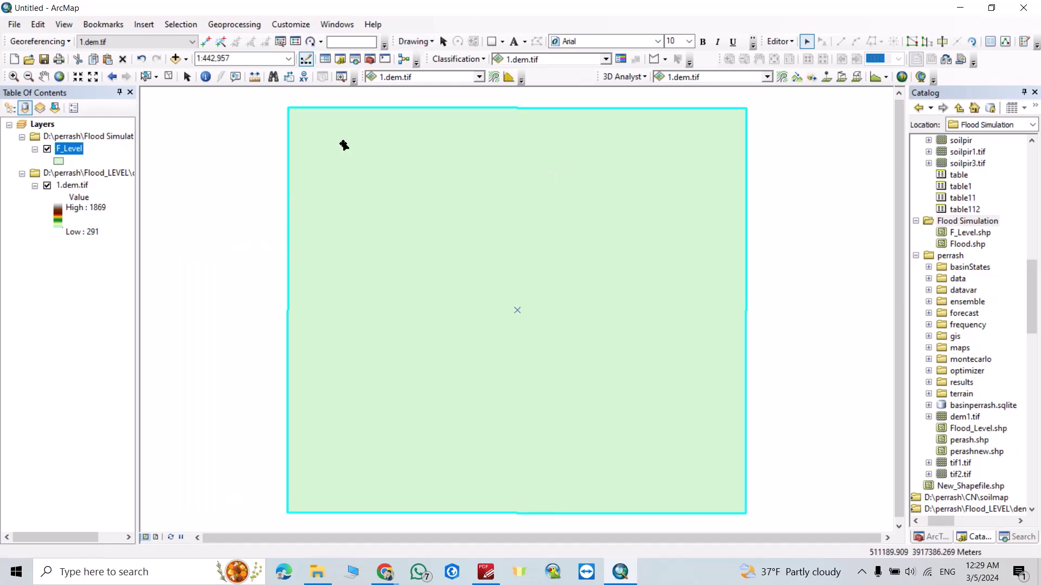
right_click(74, 152)
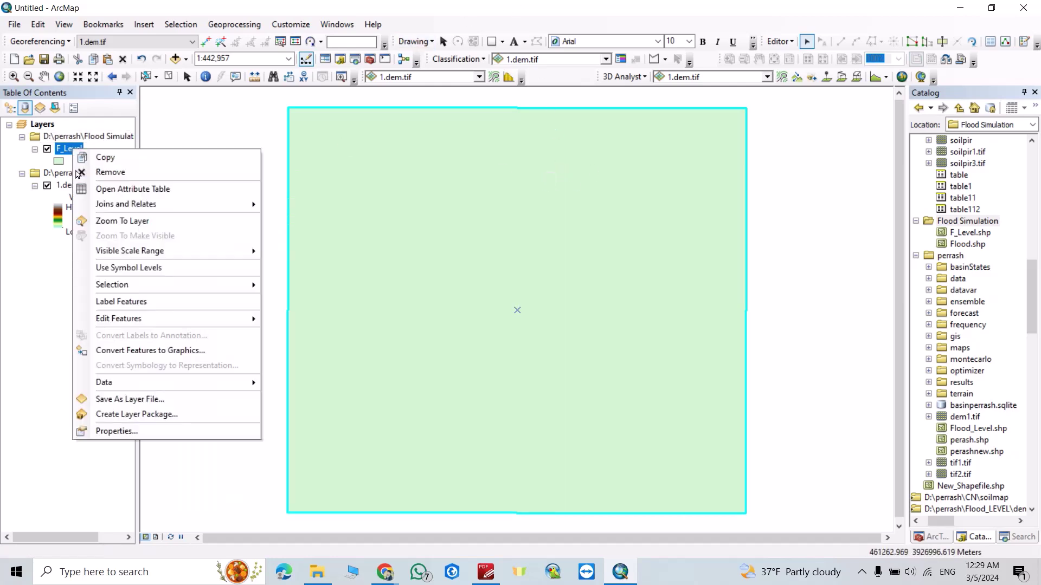
click(108, 190)
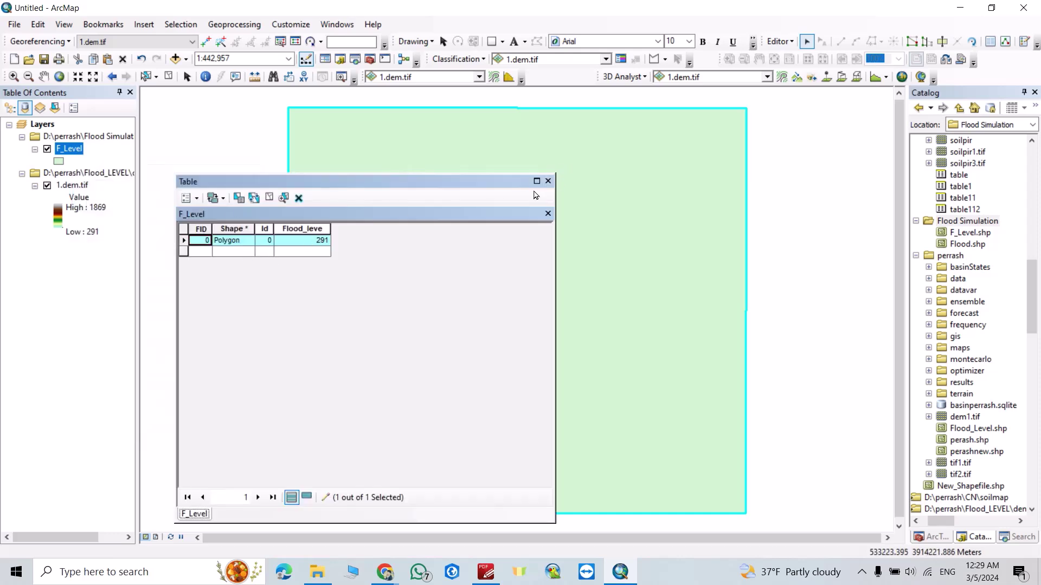
click(548, 181)
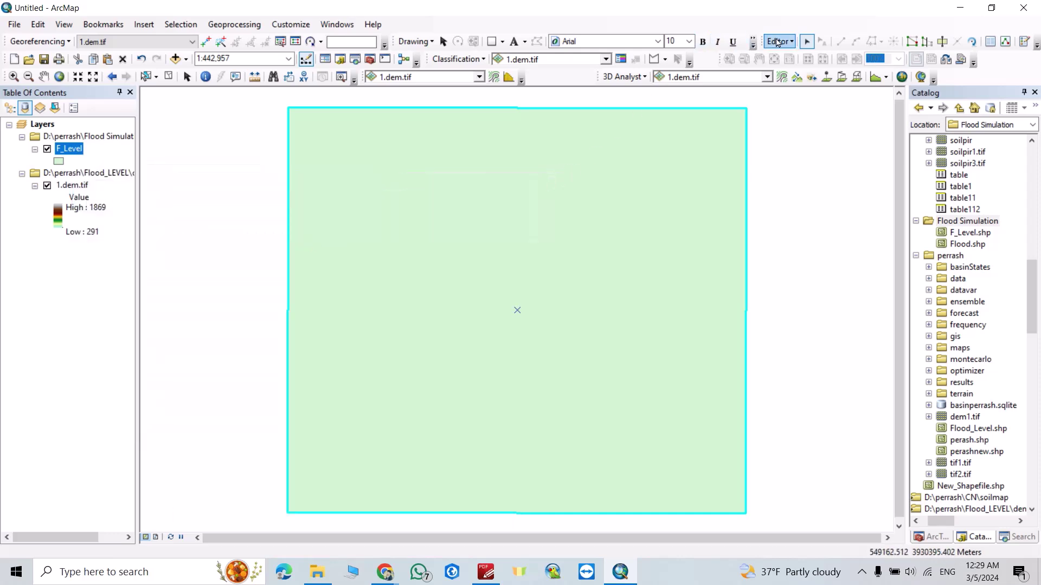
click(778, 41)
Step: Save the F_Level edits, stop editing, and find the Polygon to Raster tool via Search
click(779, 71)
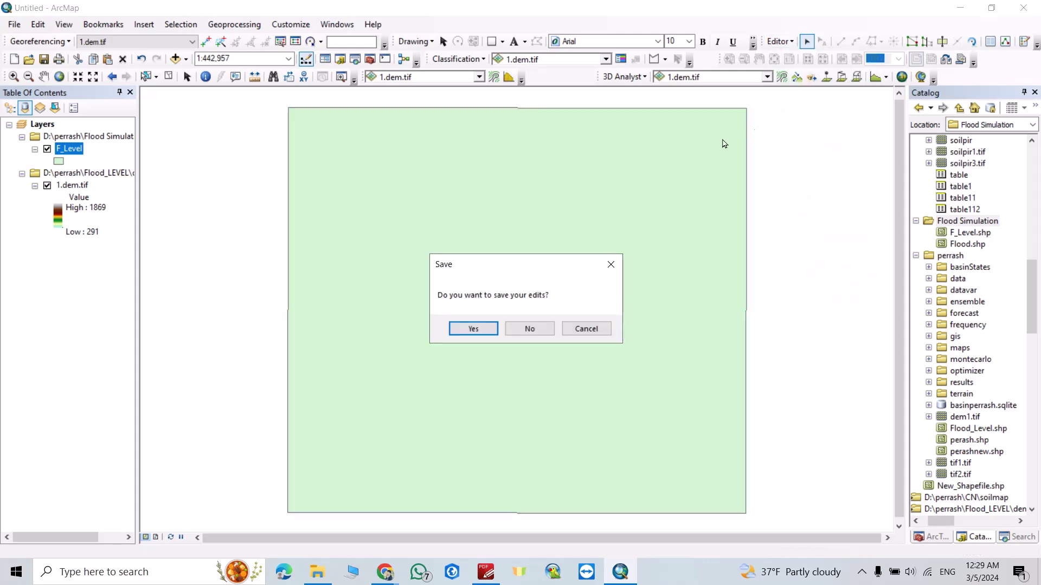
click(461, 333)
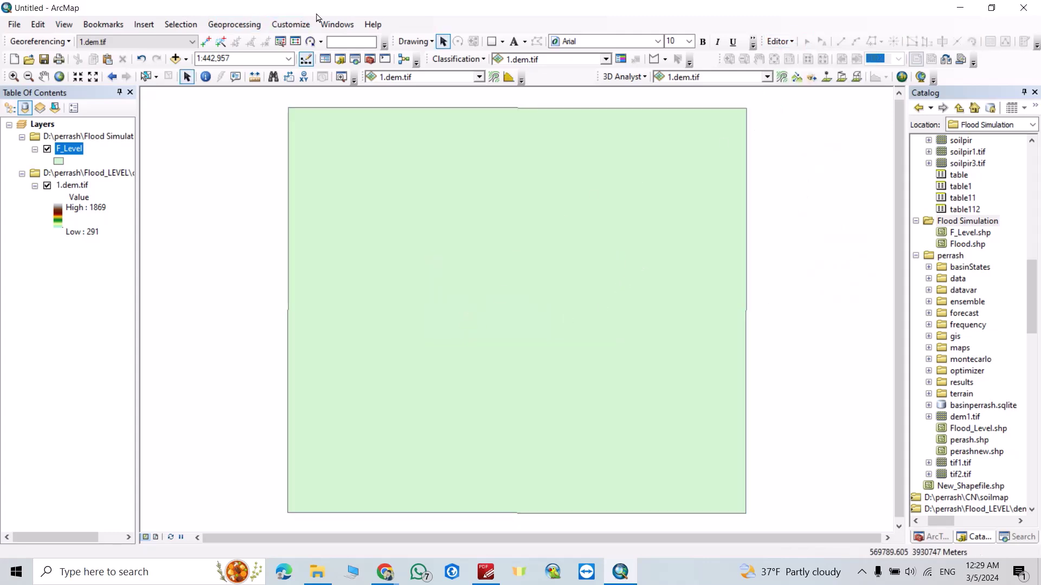
click(336, 24)
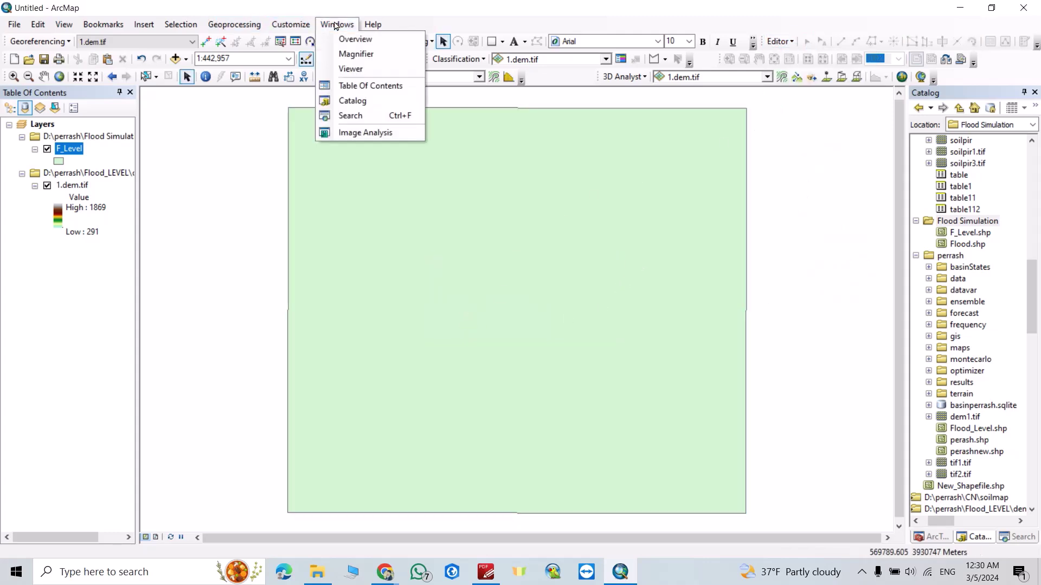
click(346, 115)
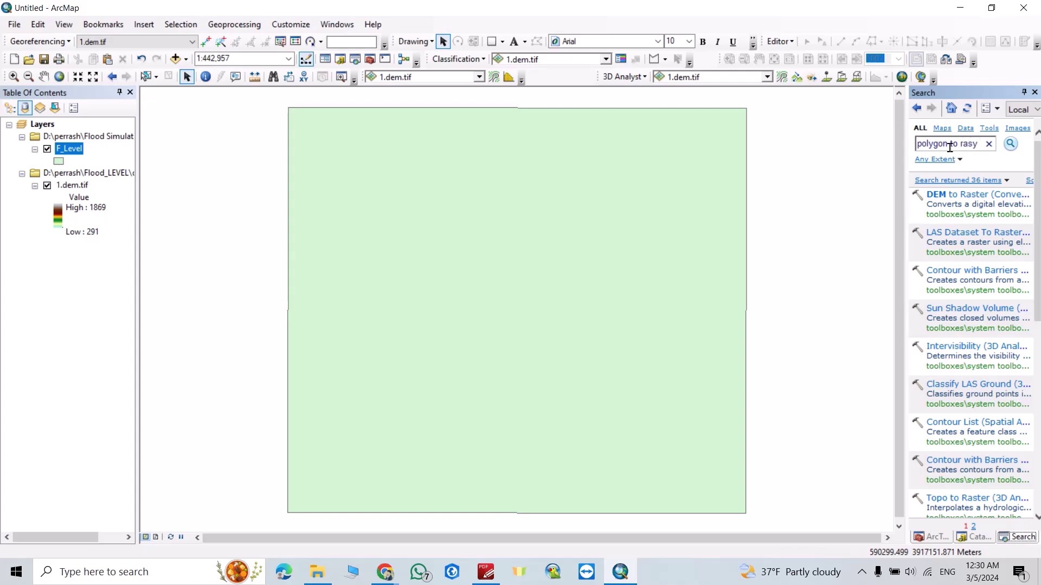
text(ter)
click(1010, 147)
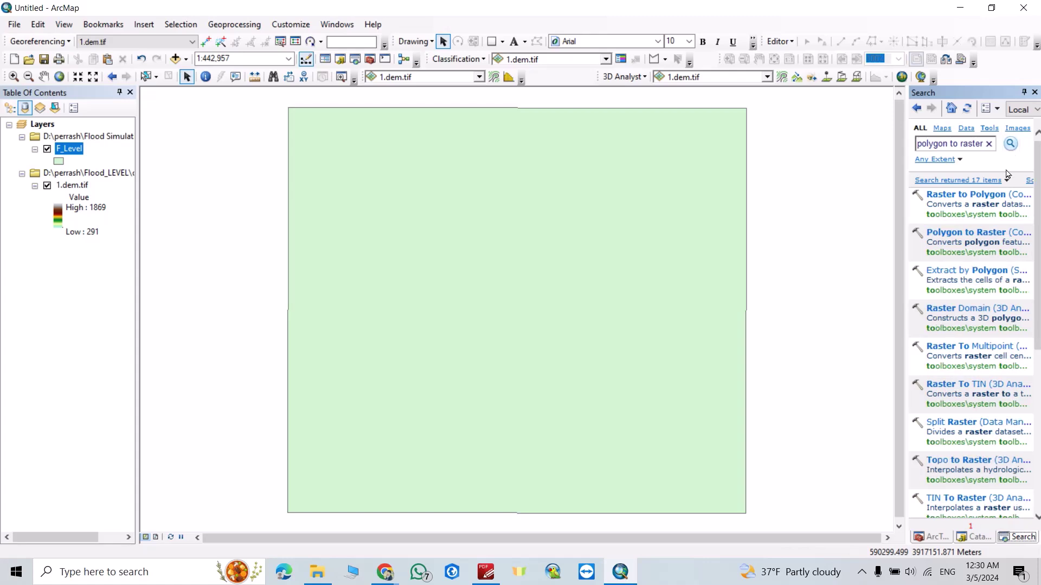
click(952, 237)
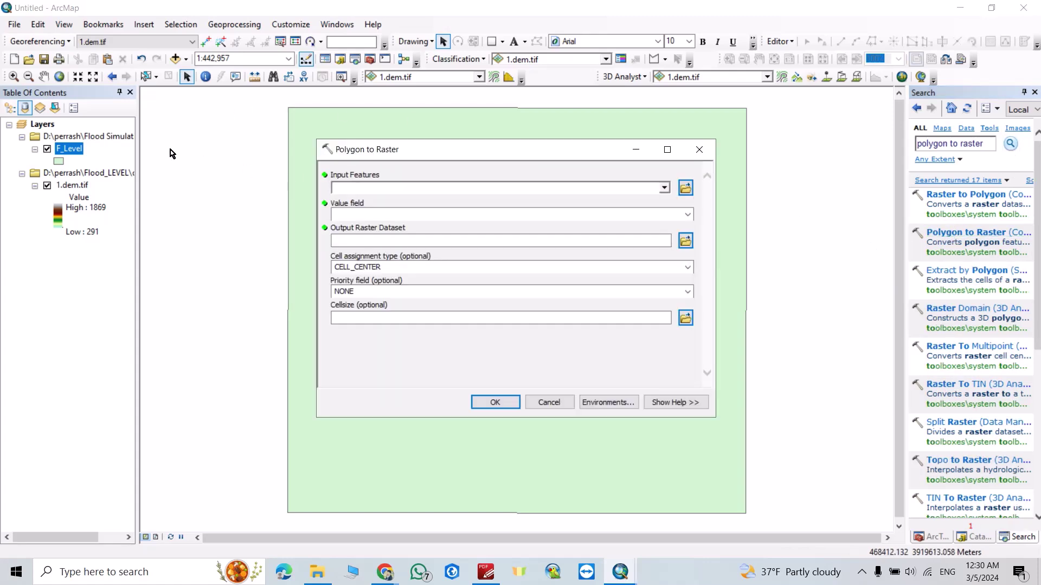
Step: Convert F_Level polygons to raster F_level in the dem folder by Flood_leve, then hide the polygons
drag(75, 153, 347, 189)
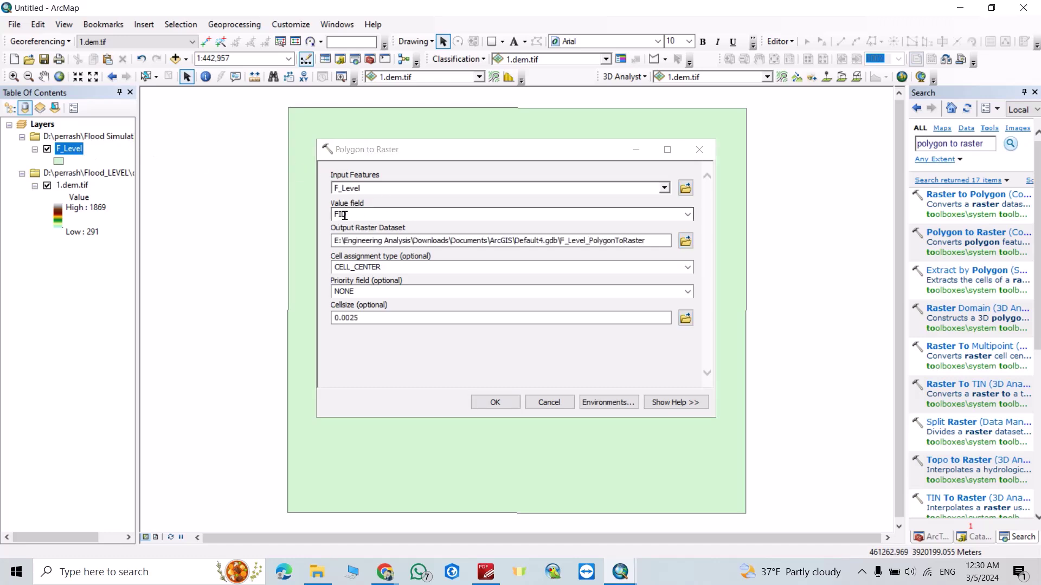
click(687, 214)
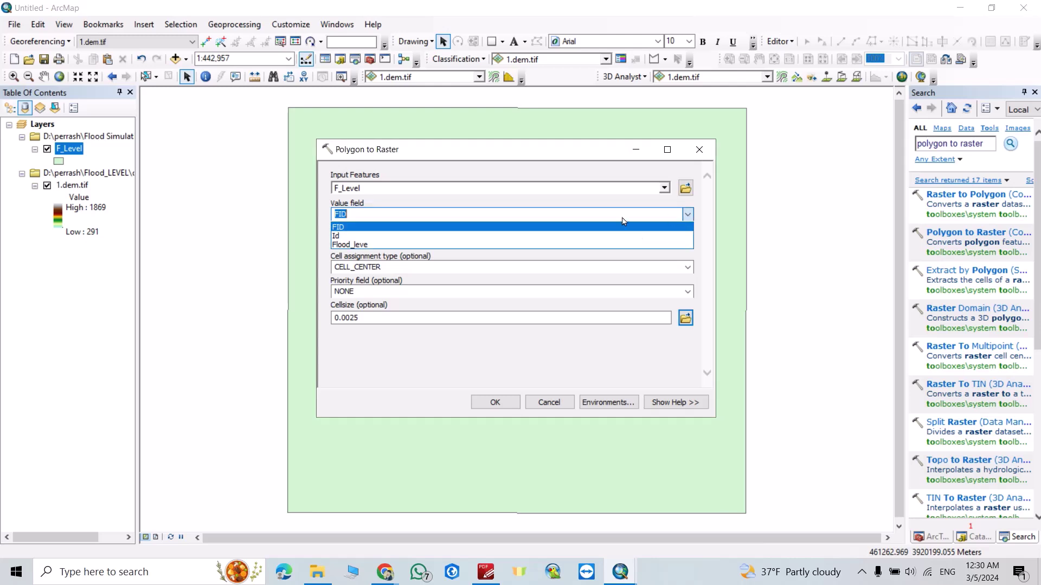
click(351, 245)
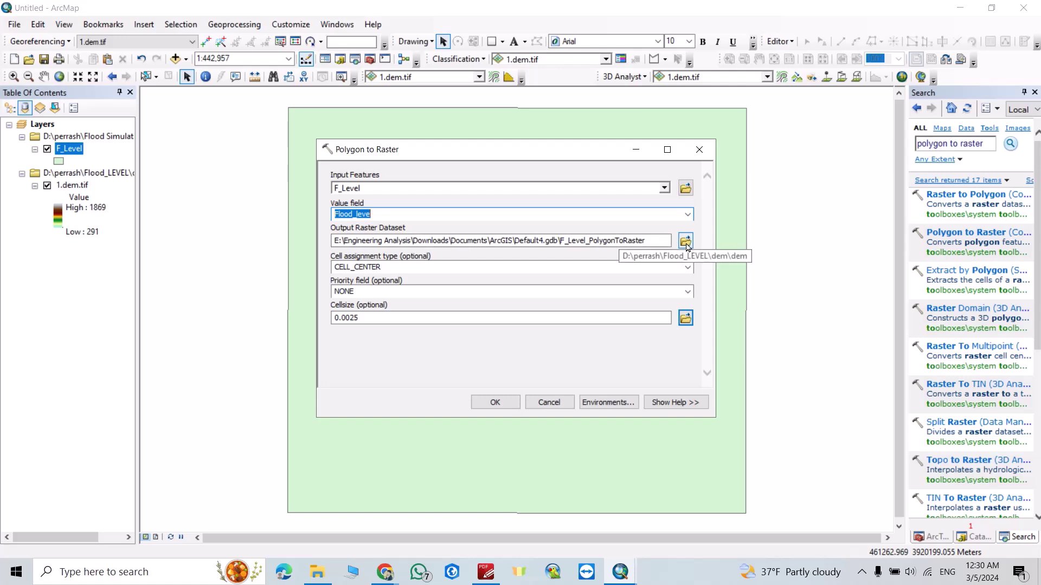
click(687, 244)
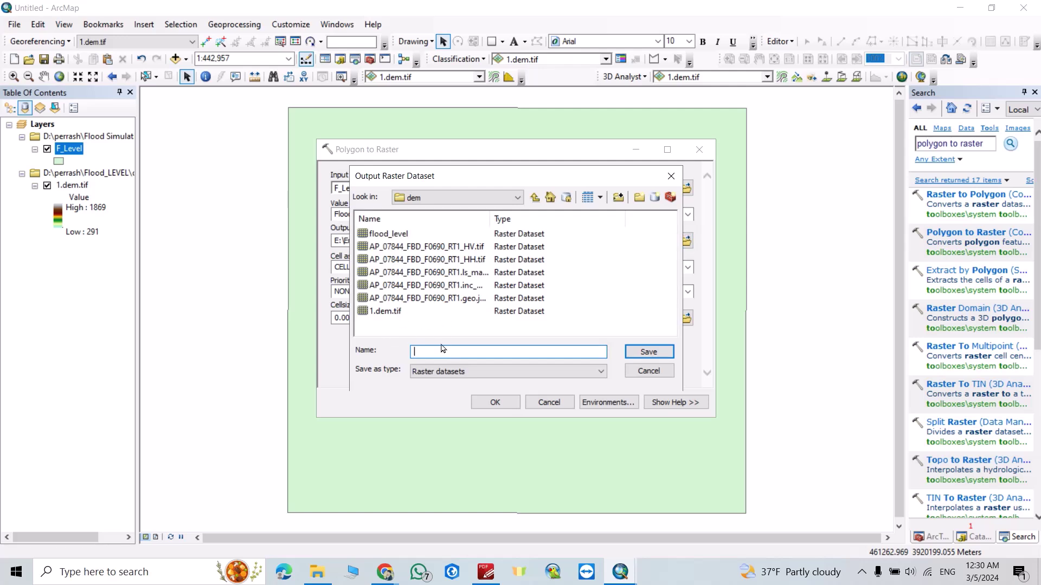
text(F_level)
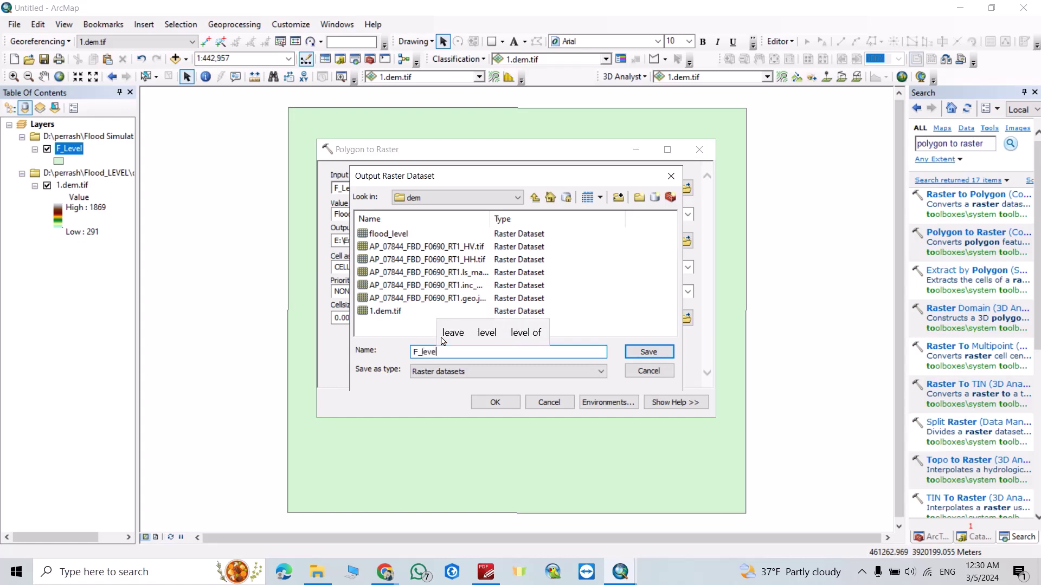
click(648, 352)
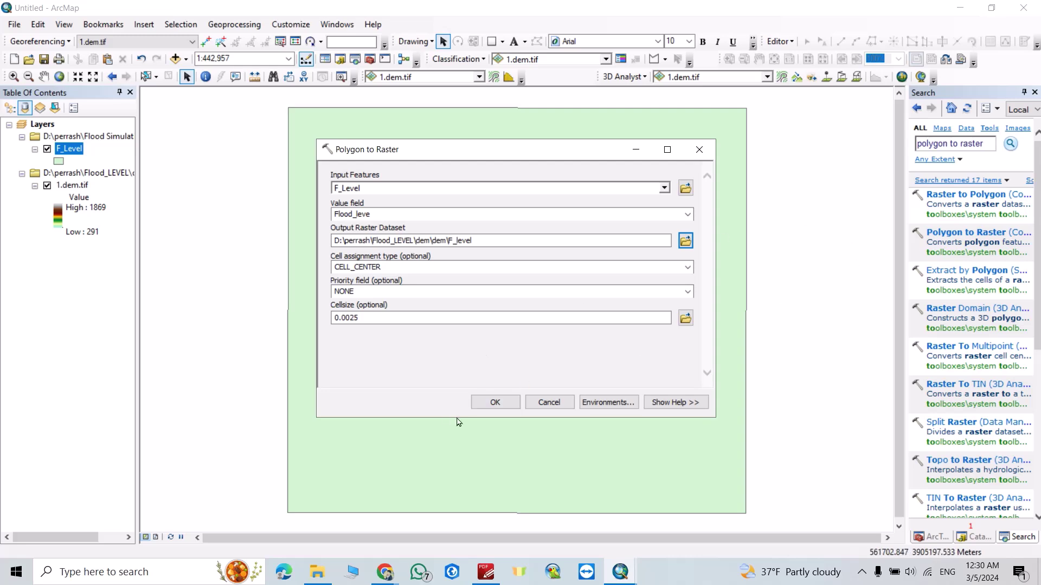
click(494, 402)
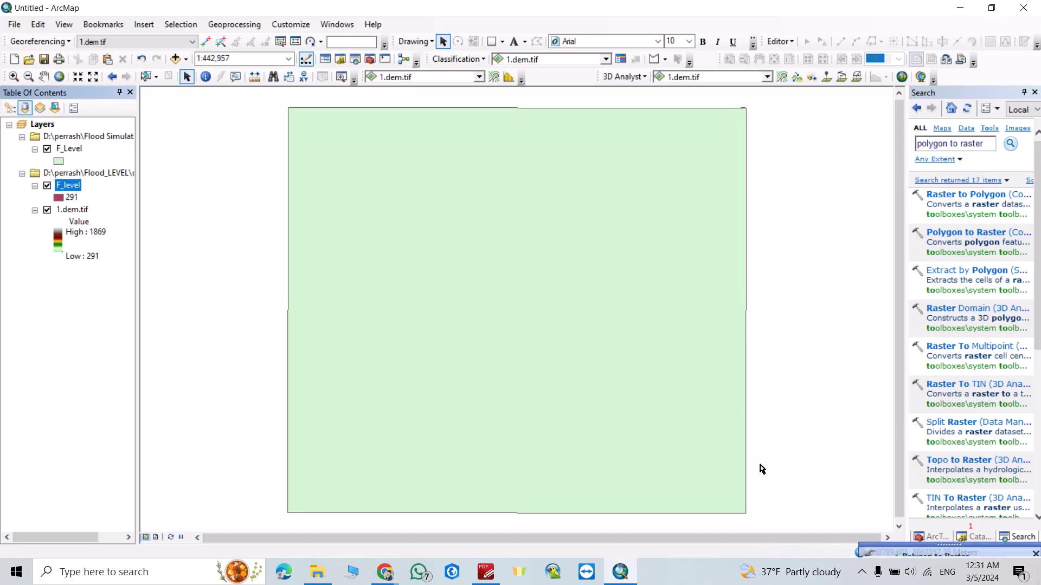
click(47, 149)
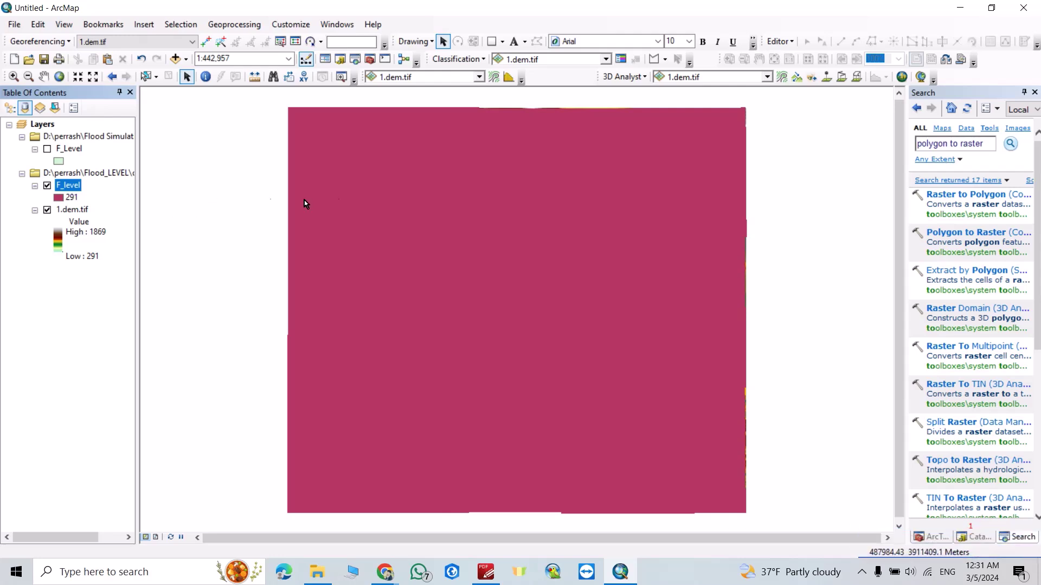
Step: Start an empty ArcScene scene and add 1.dem.tif and f_level from the dem folder
click(902, 79)
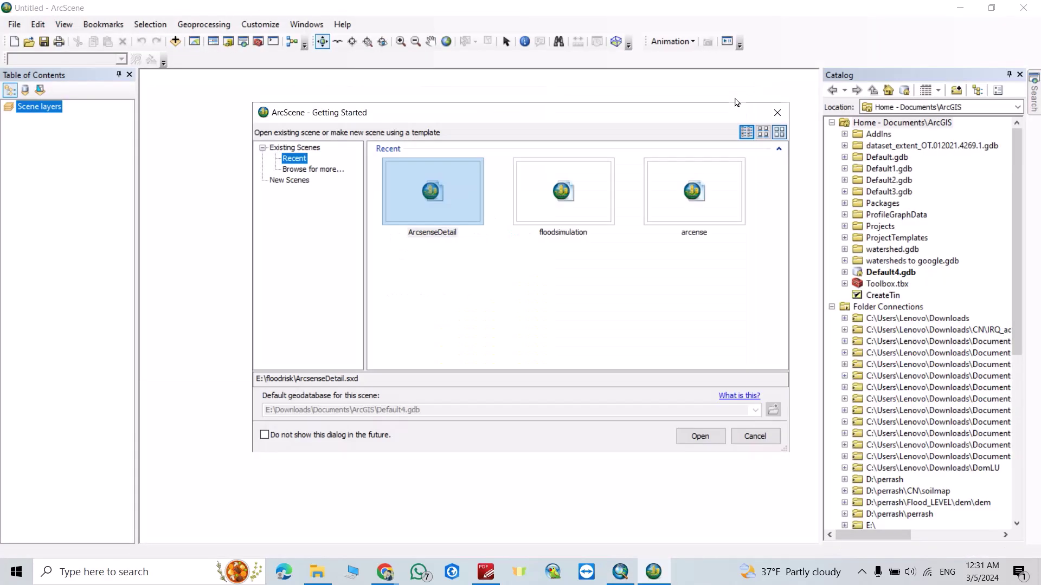
click(777, 112)
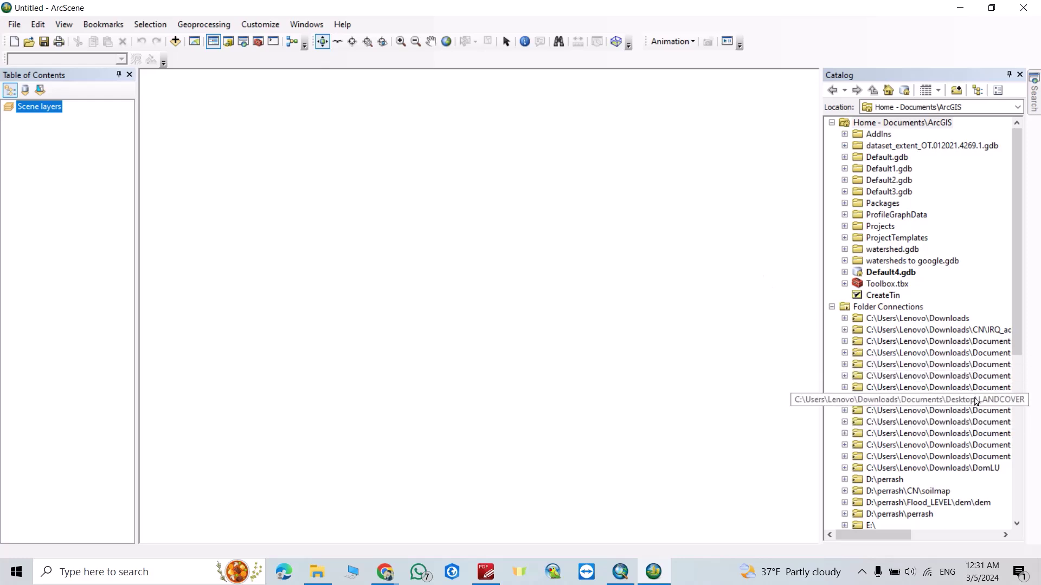
drag(1019, 234, 1037, 311)
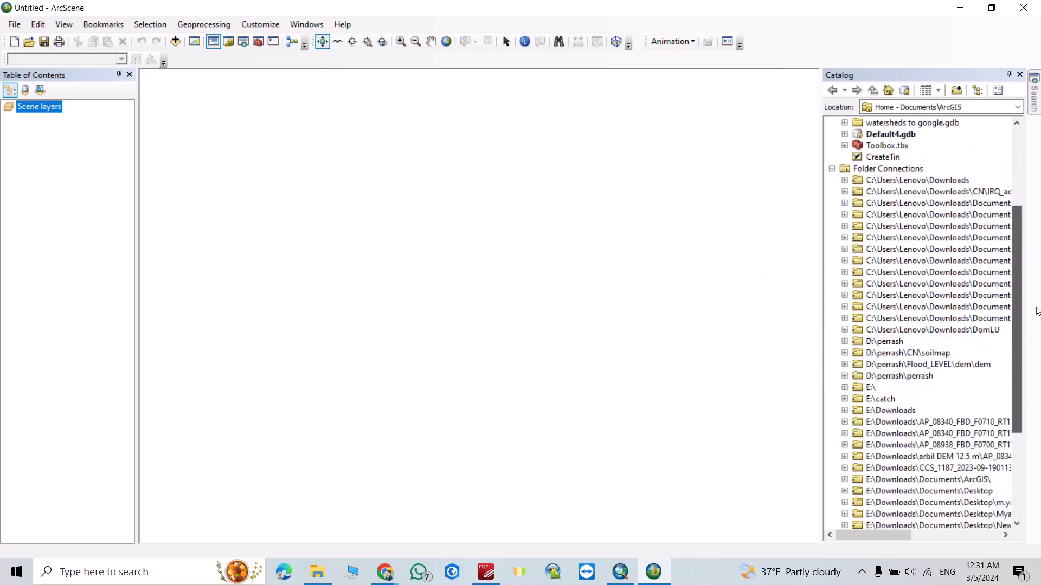
drag(1038, 312, 1040, 316)
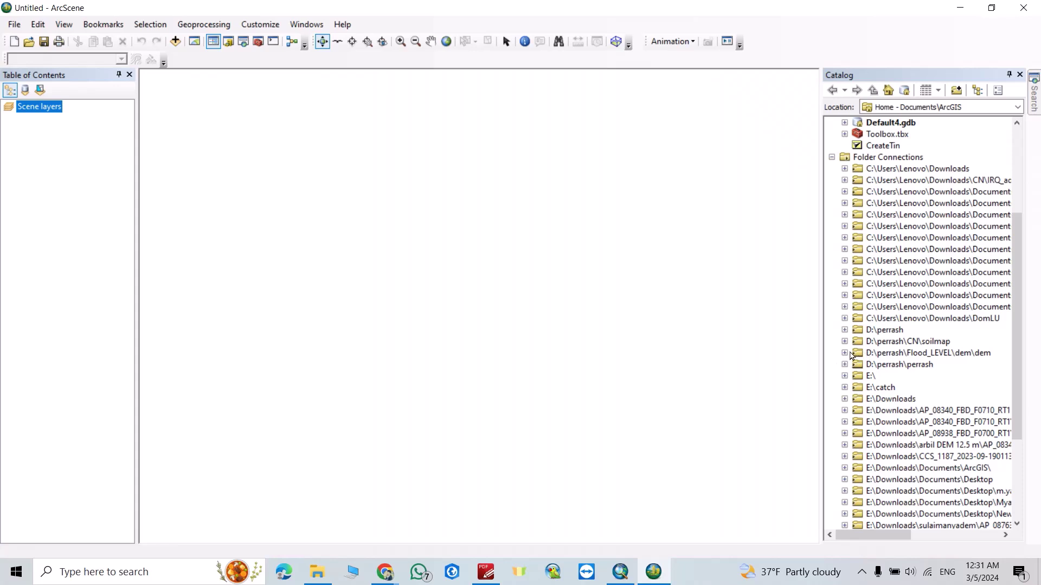
click(845, 353)
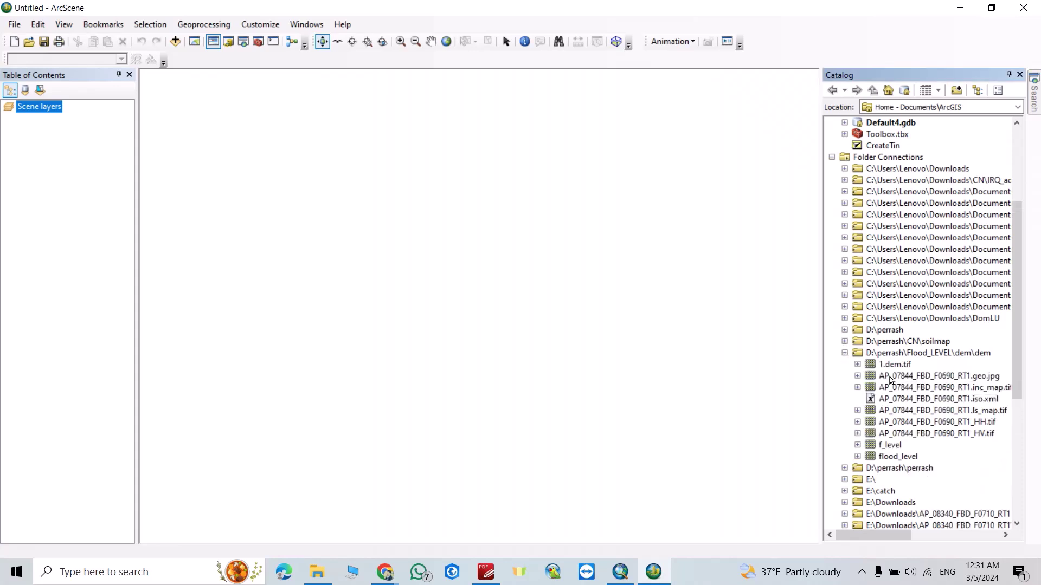
drag(887, 370, 40, 183)
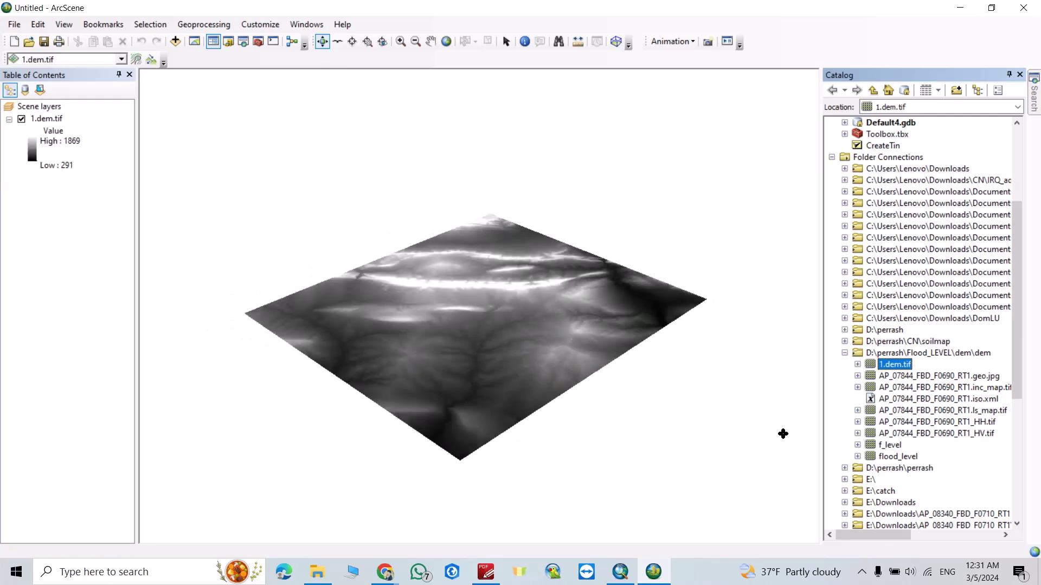
drag(880, 449, 128, 233)
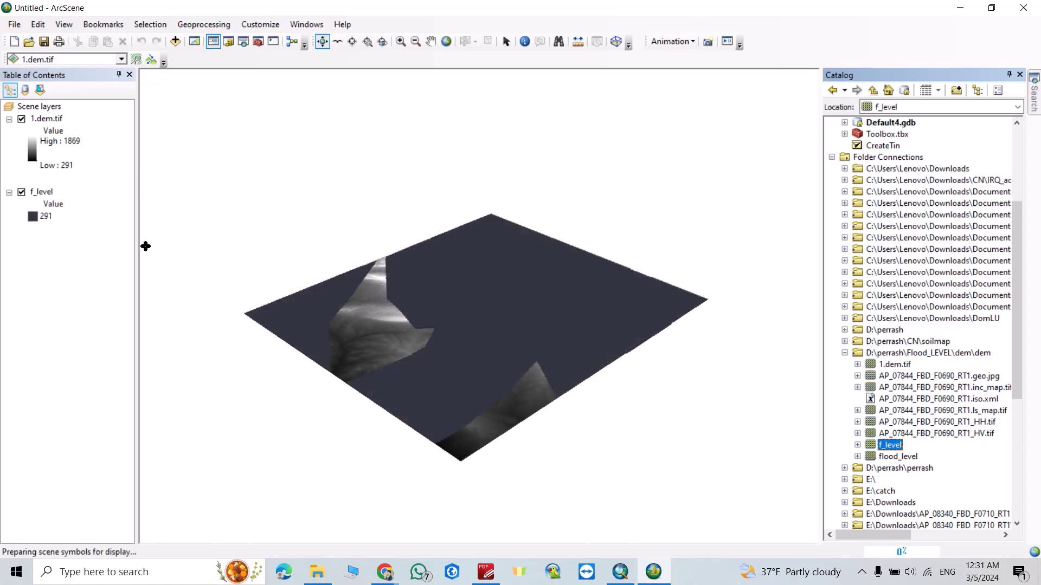
Step: Make 1.dem.tif's base height float on its own custom surface
right_click(45, 118)
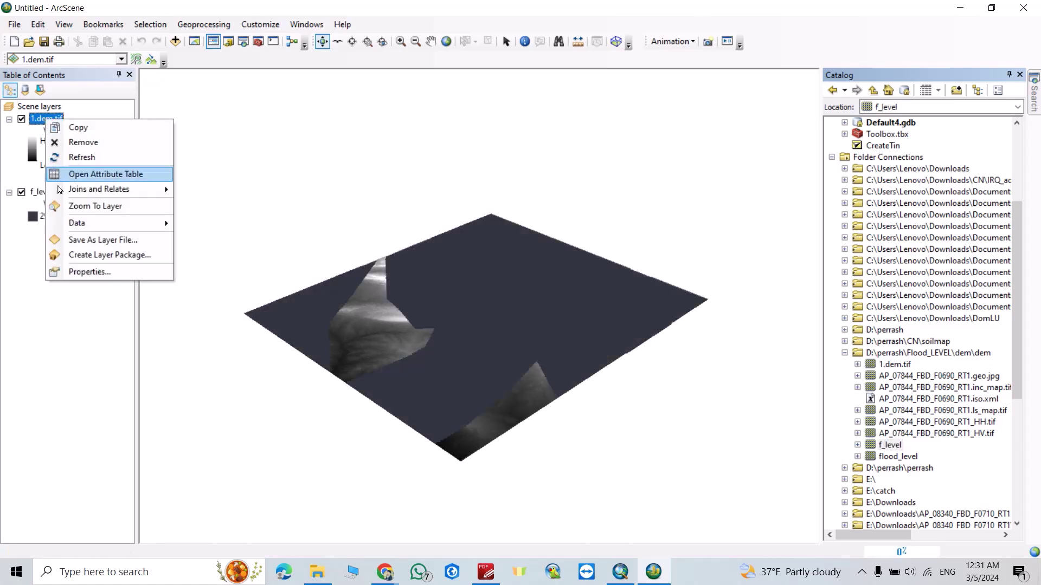
click(81, 271)
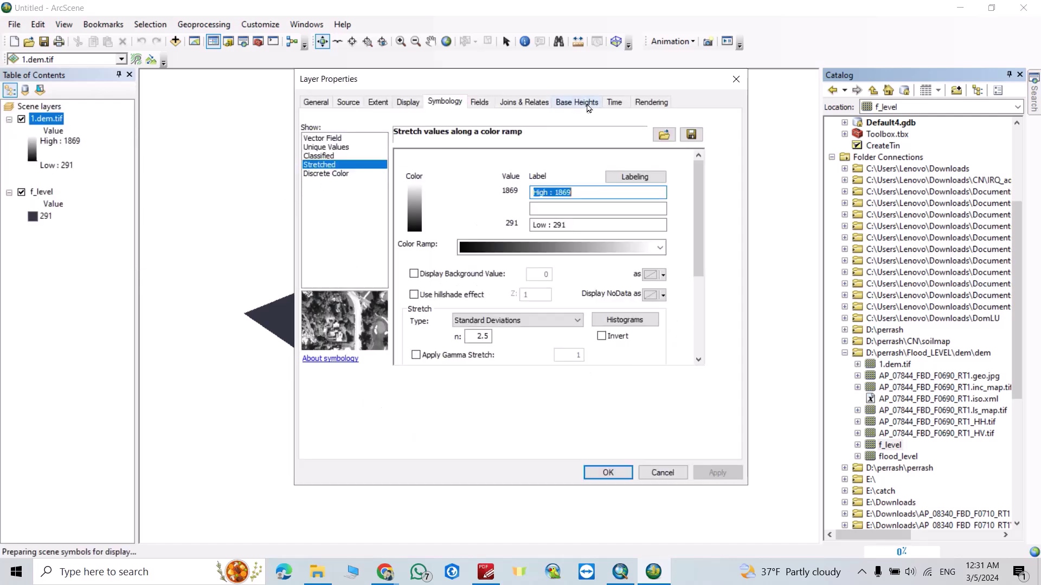
click(588, 107)
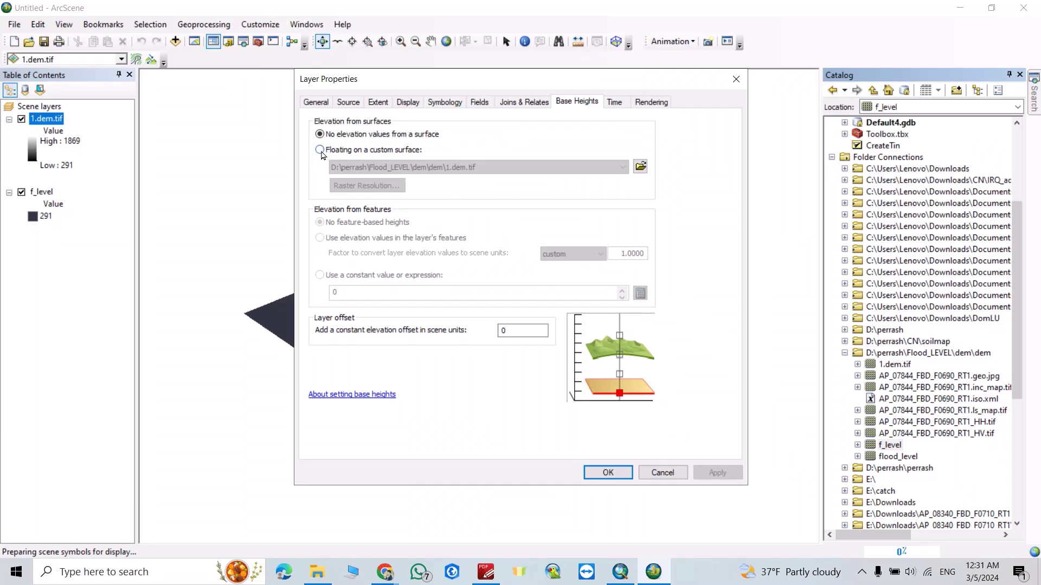
click(321, 154)
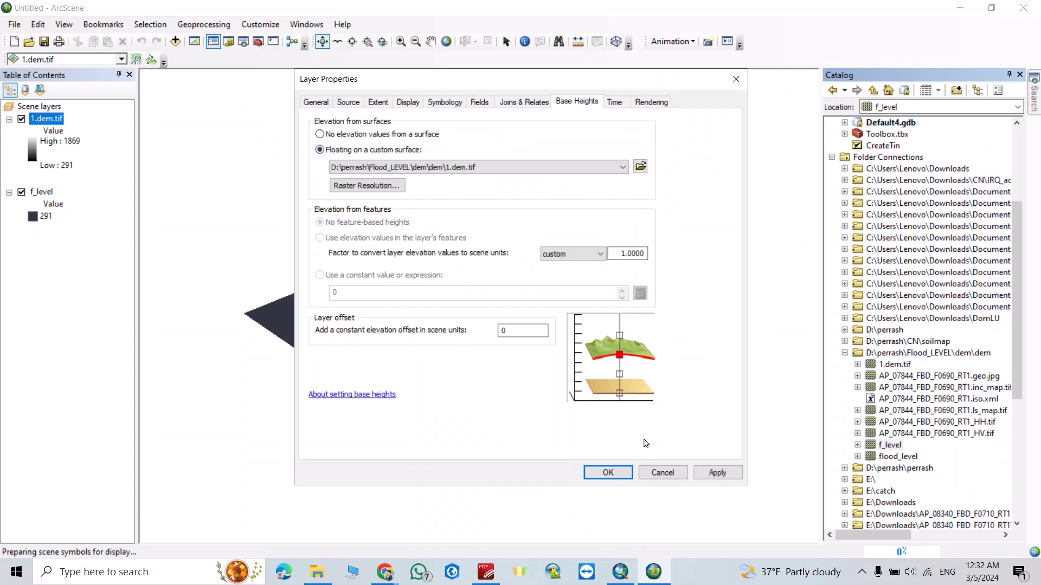
click(608, 473)
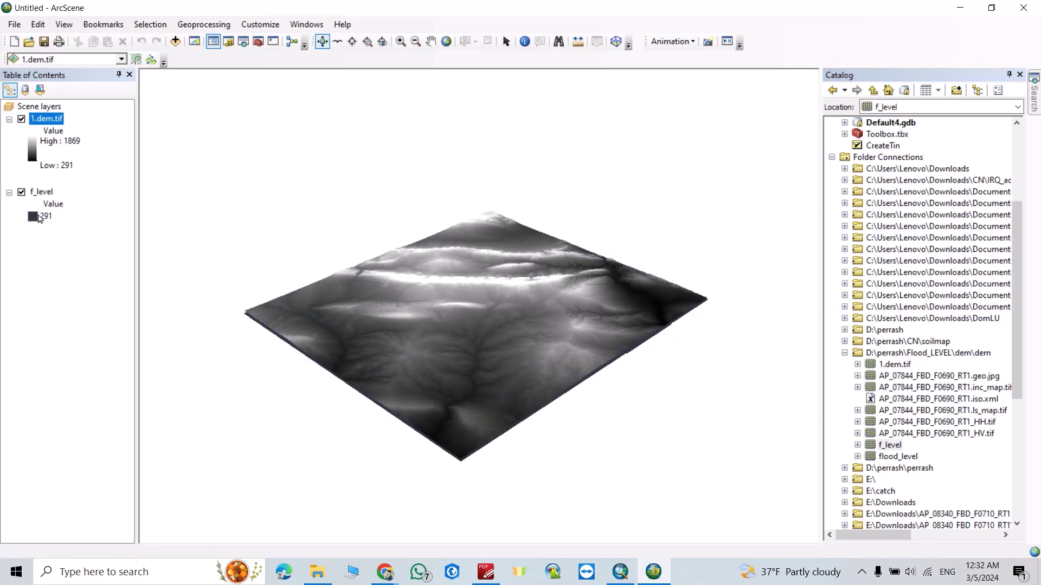
Step: Symbolize the f_level value 291 in light blue
click(39, 193)
right_click(39, 193)
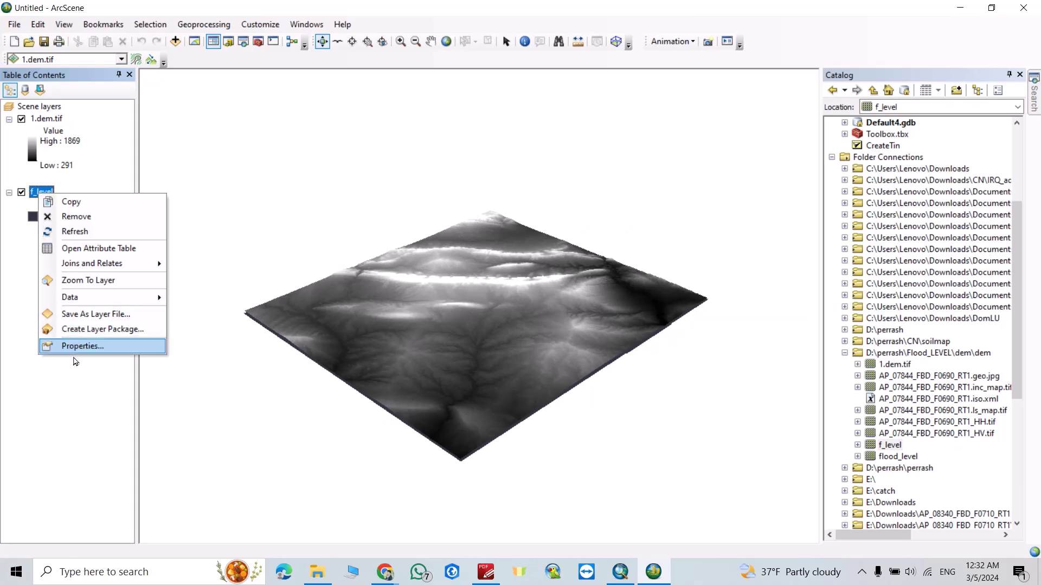
click(72, 347)
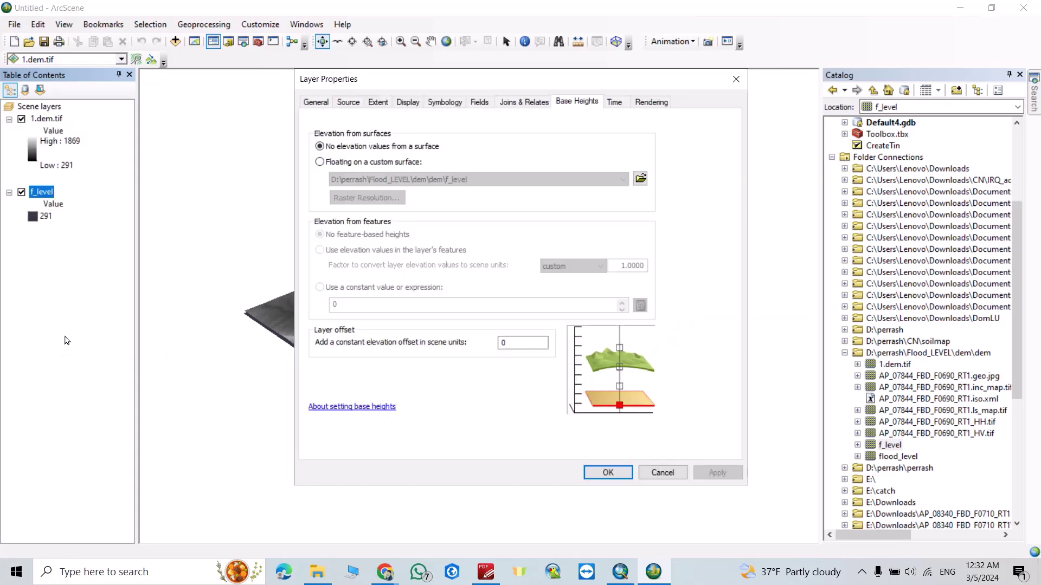
click(446, 102)
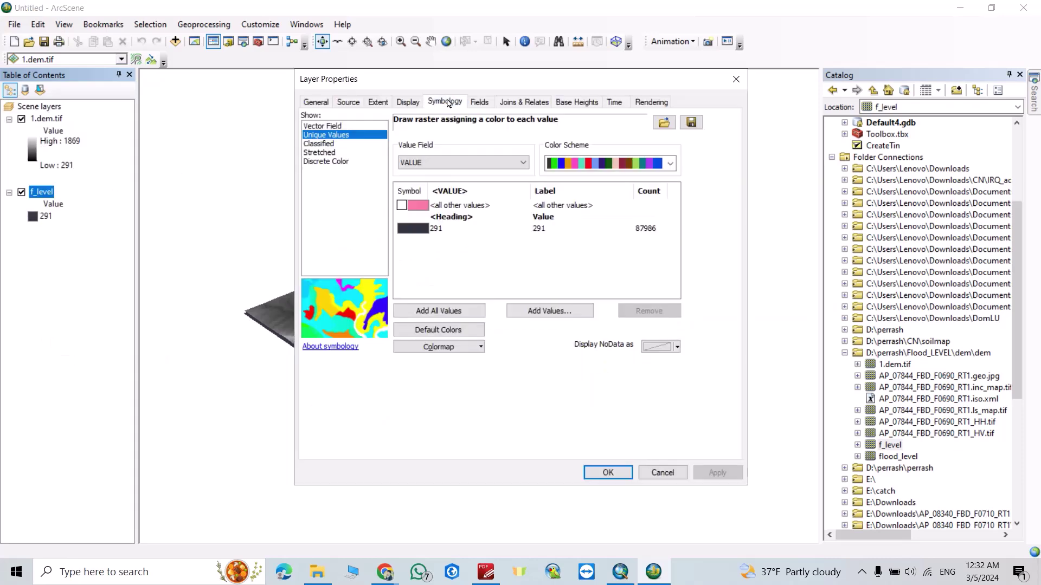
click(409, 230)
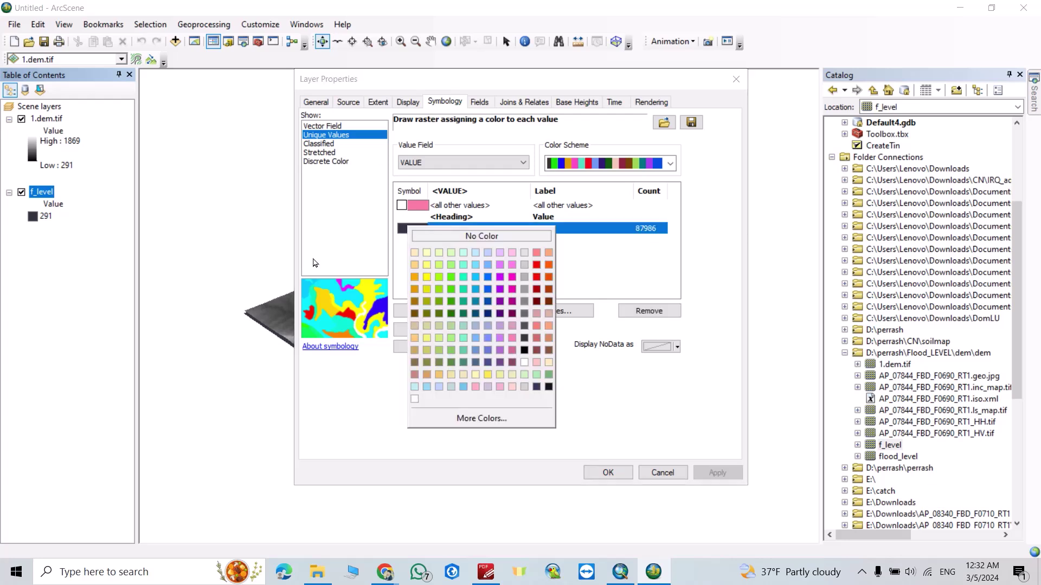
click(473, 288)
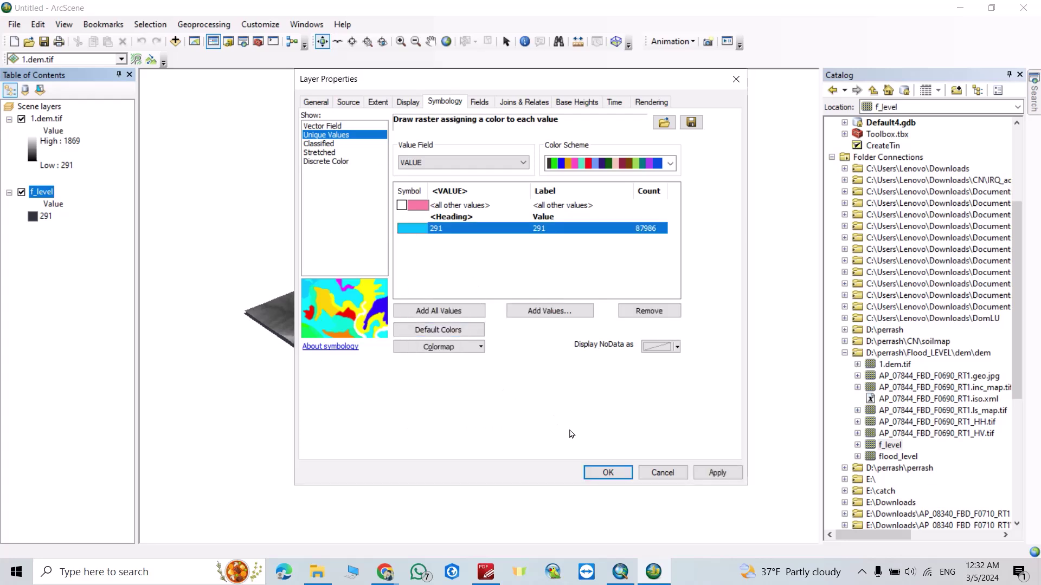
click(606, 473)
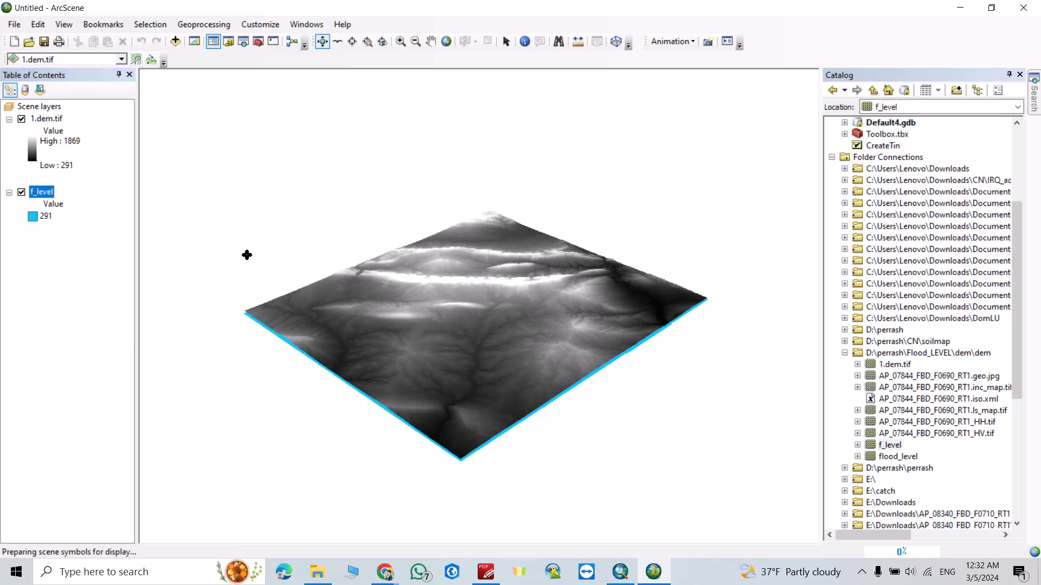
Step: Toggle 1.dem.tif off and on to check the blue plane, then tilt to a near top-down view
click(22, 120)
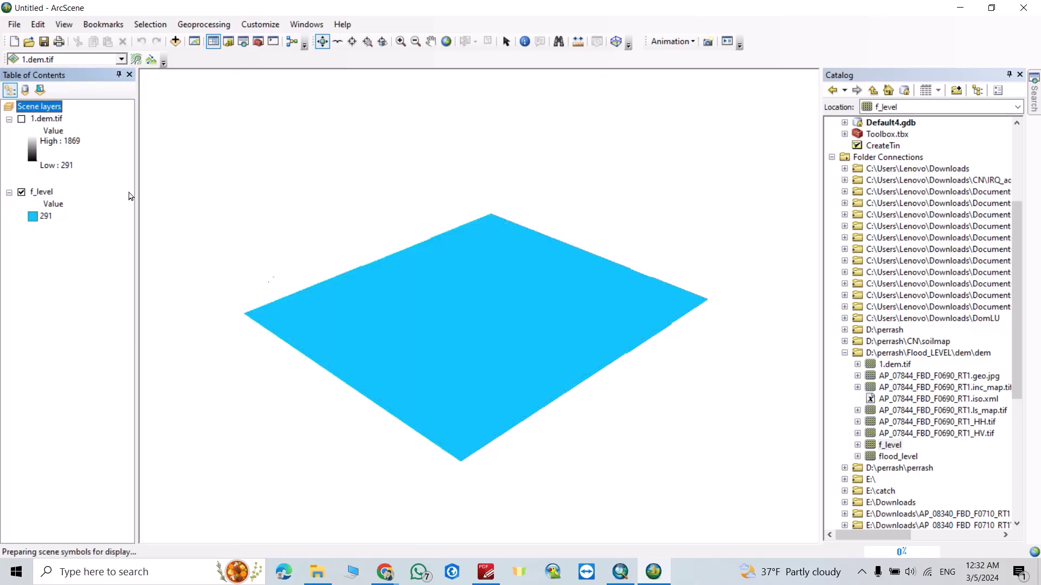
click(22, 119)
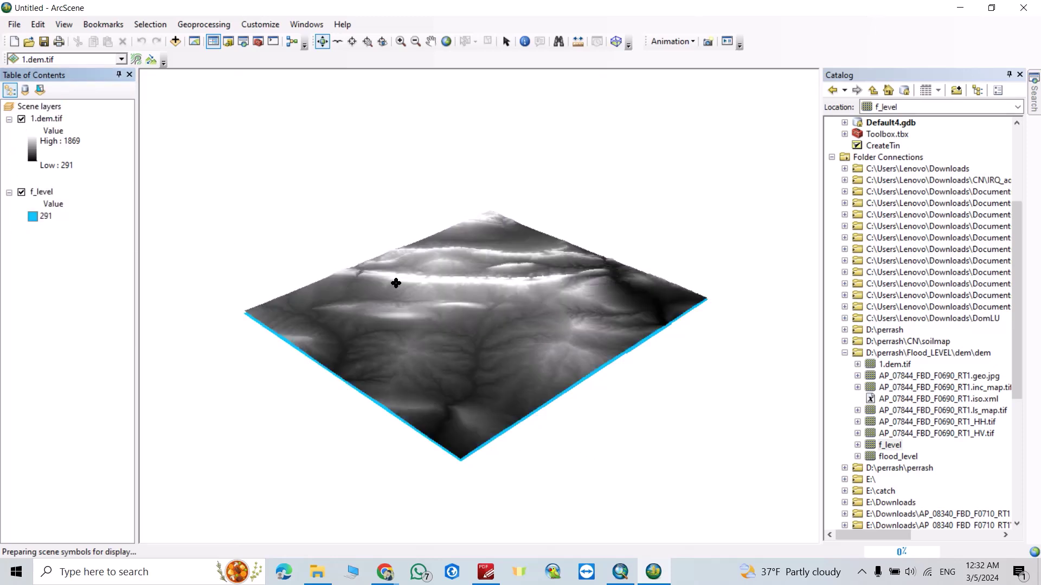
drag(516, 239, 340, 358)
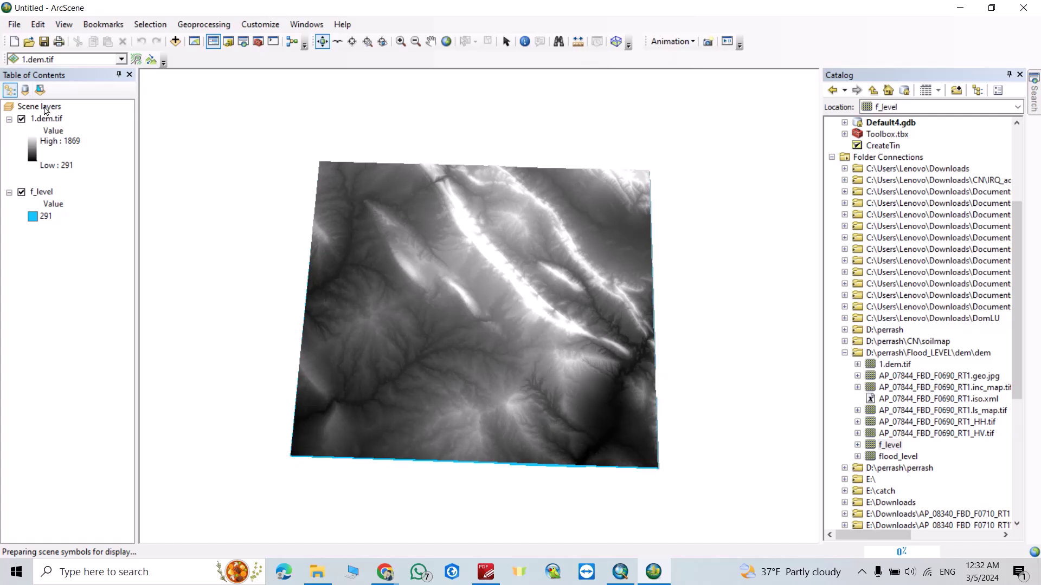
Step: Calculate the scene's vertical exaggeration from its extent, giving 5.15726
click(43, 107)
right_click(46, 110)
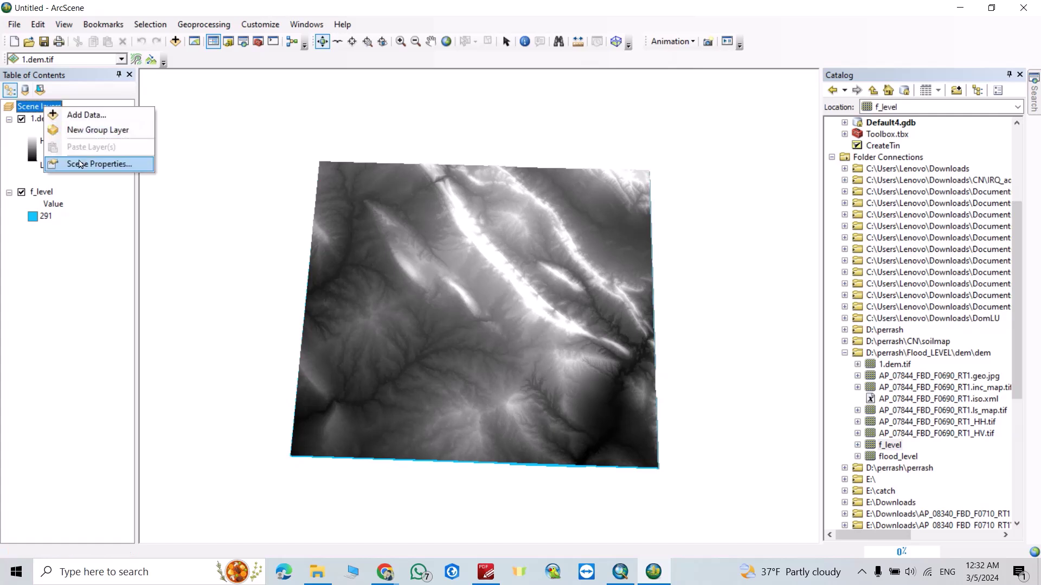
click(79, 164)
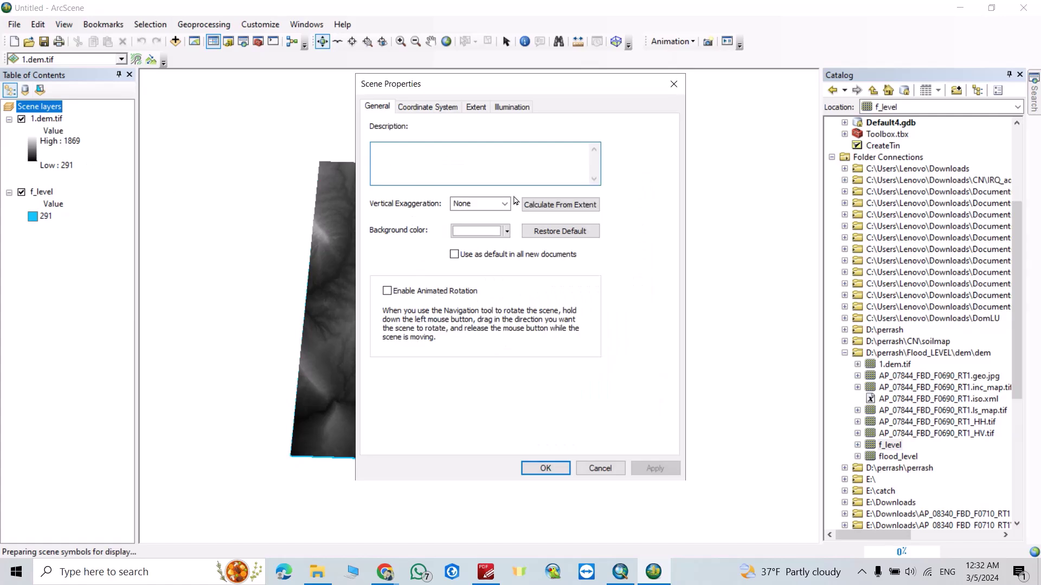
click(550, 211)
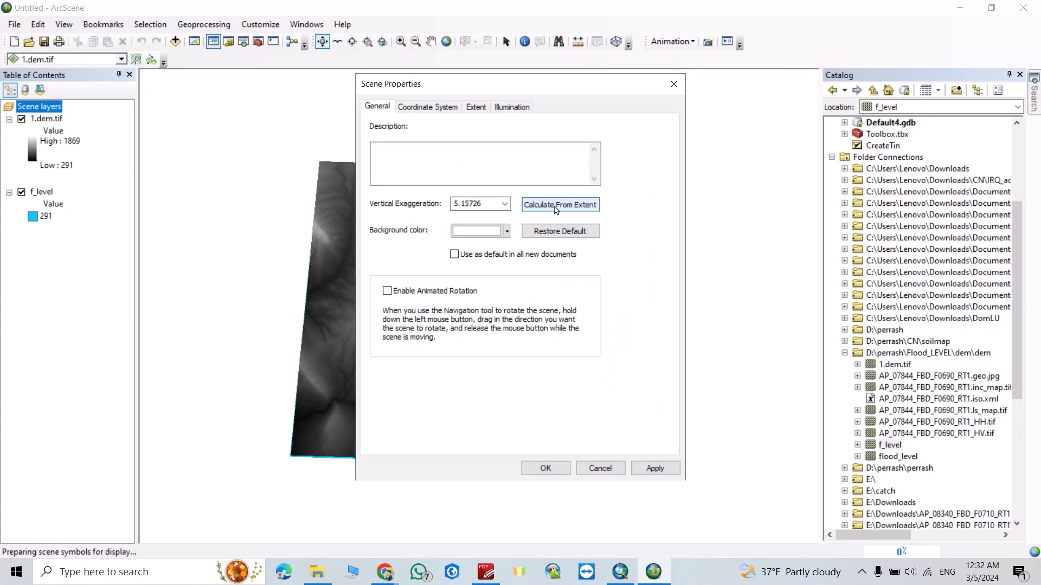
click(551, 471)
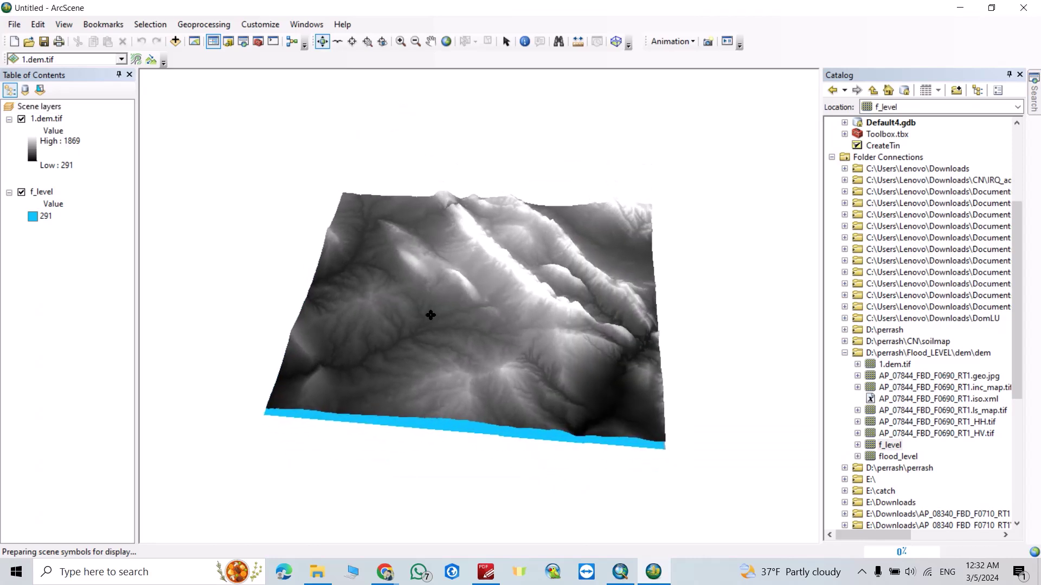
Step: Give 1.dem.tif the green-brown-white elevation colour ramp and tilt to an oblique view
click(33, 153)
click(32, 153)
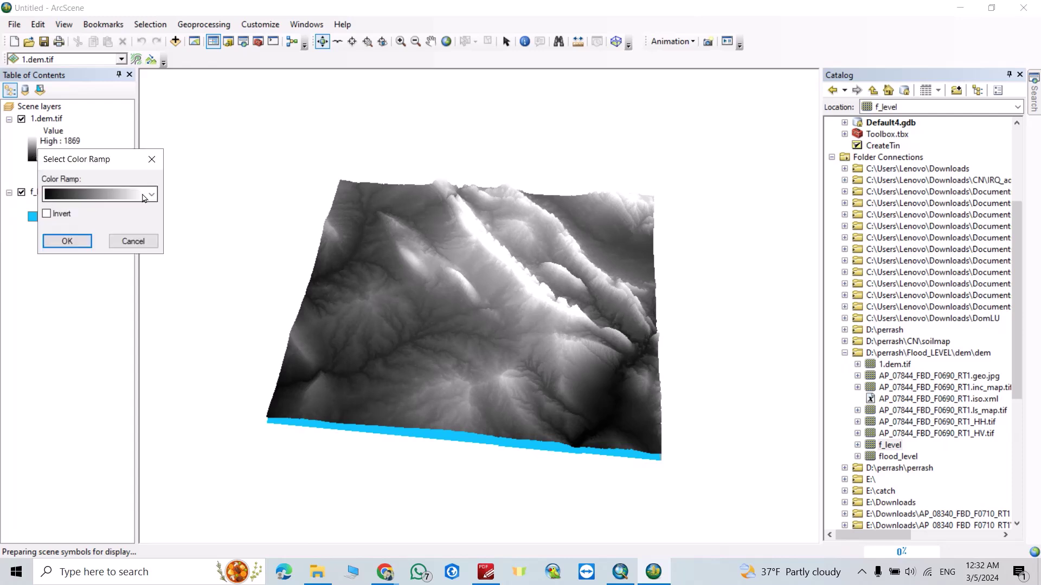
click(144, 198)
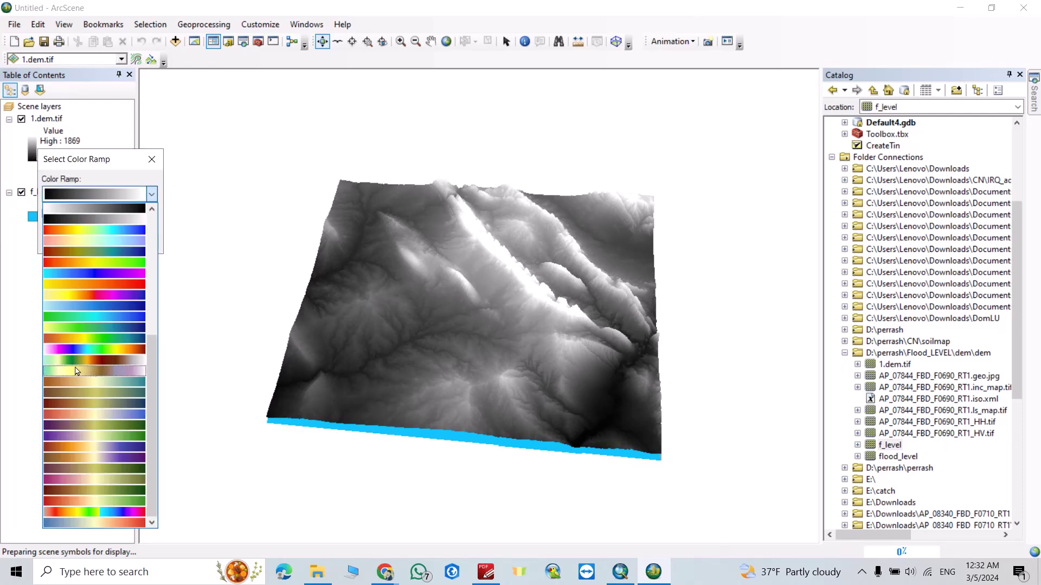
click(76, 371)
click(77, 245)
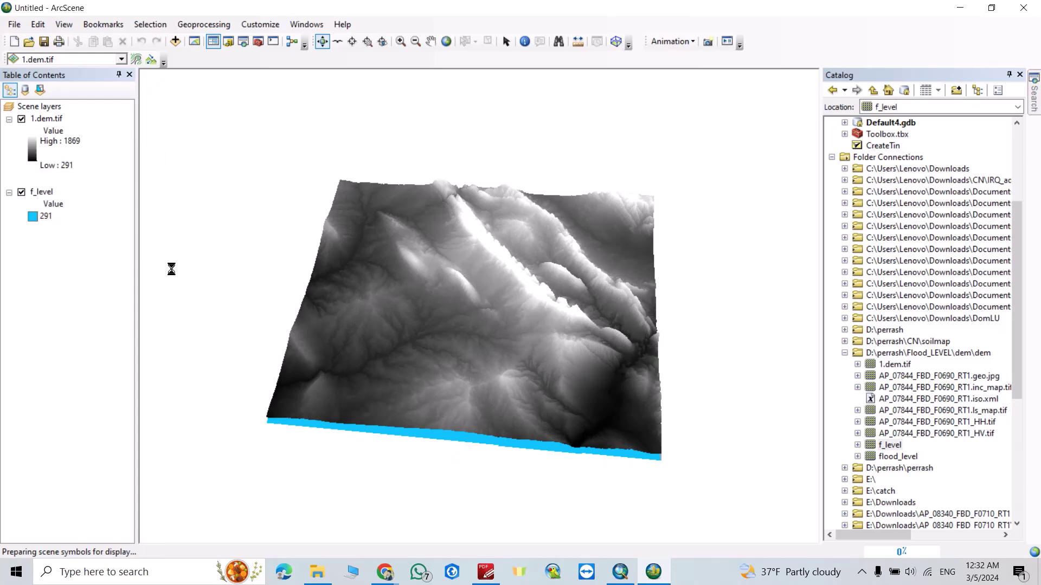
drag(456, 355, 455, 294)
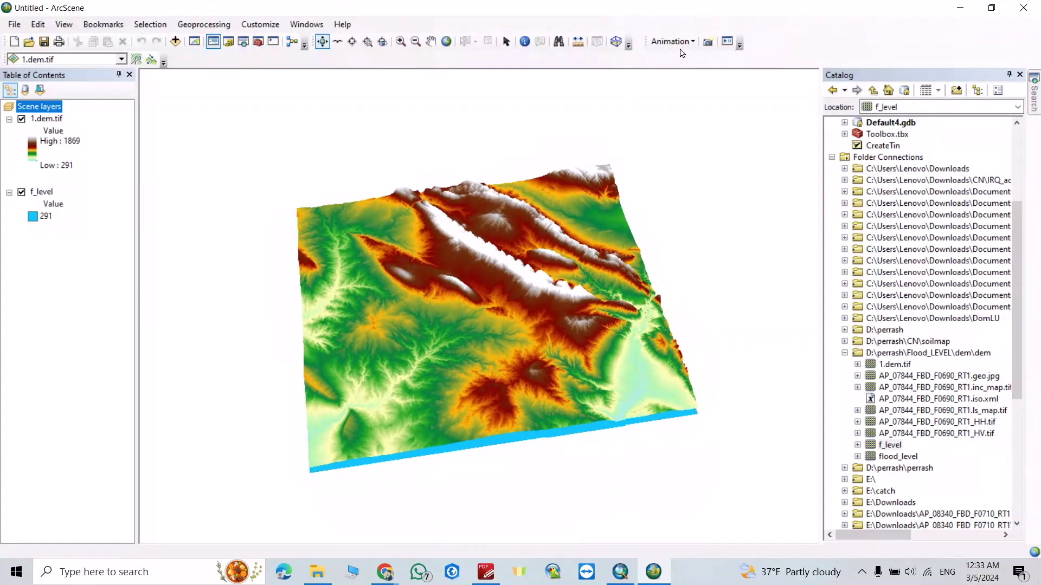
Step: In the Animation Manager, set up a Layer keyframe with f_level as the source object
click(694, 43)
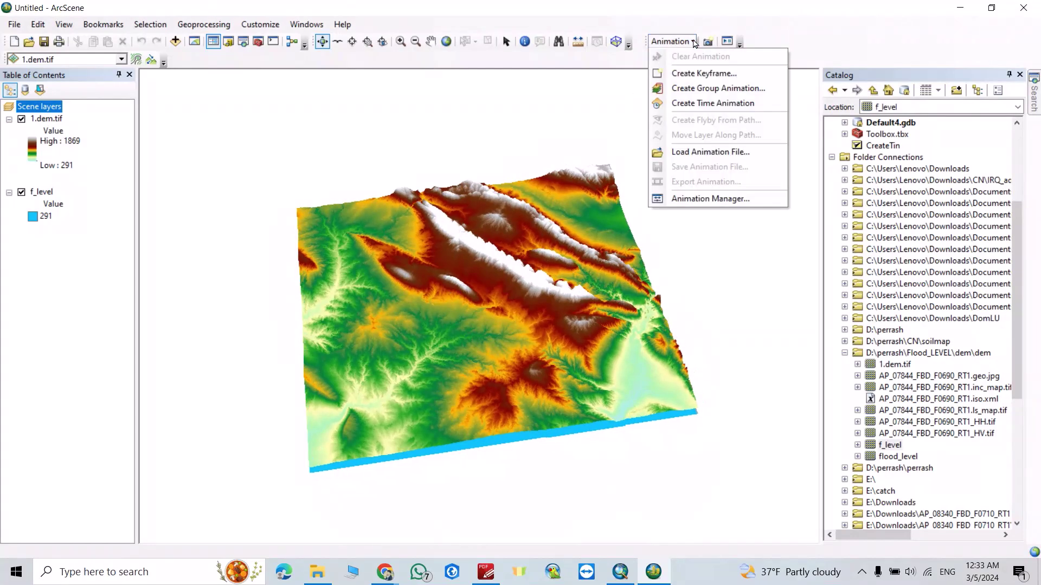
click(711, 199)
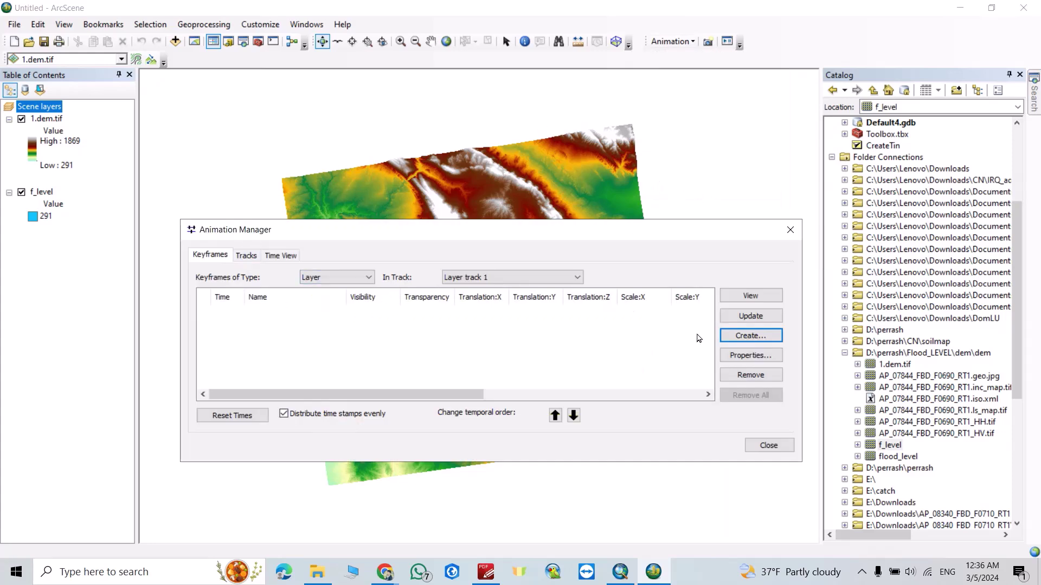
click(358, 277)
click(331, 290)
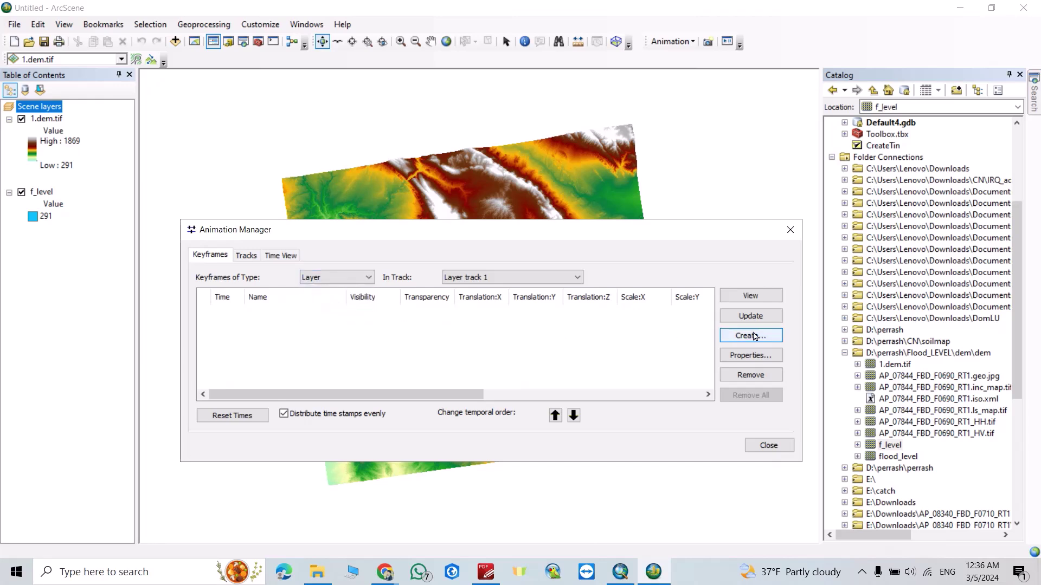
click(750, 335)
click(379, 329)
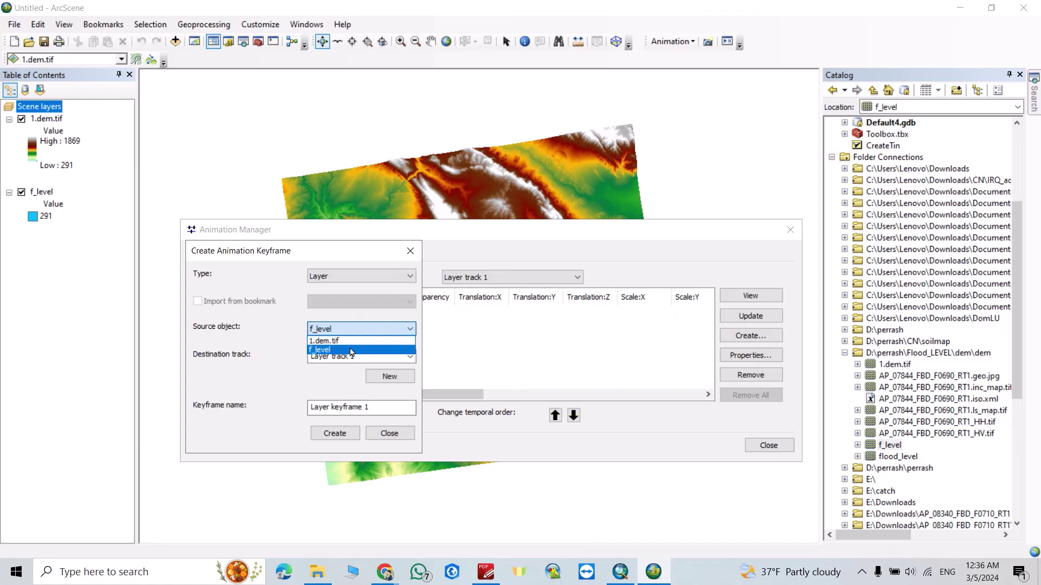
click(351, 351)
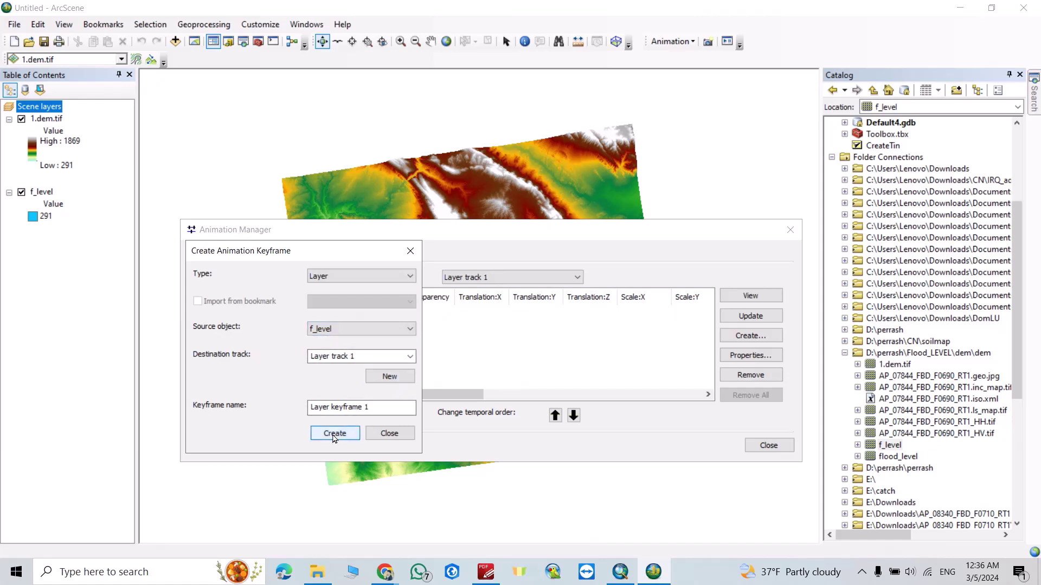
Step: Create ten f_level layer keyframes in a row, then close the Create dialog
click(335, 433)
click(335, 433)
click(335, 433)
click(335, 433)
click(334, 433)
click(334, 433)
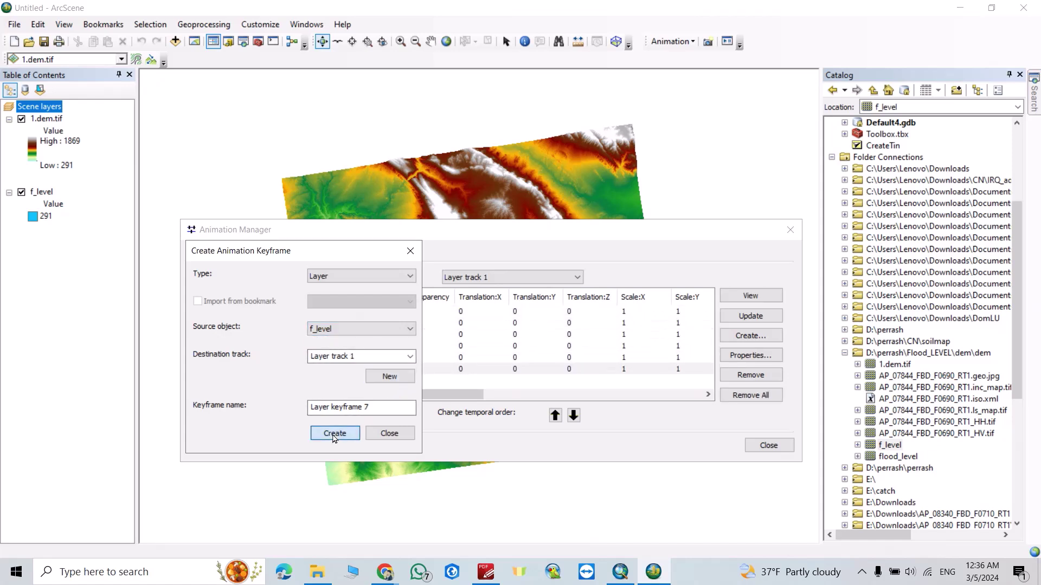
click(335, 433)
click(334, 433)
click(334, 433)
click(334, 433)
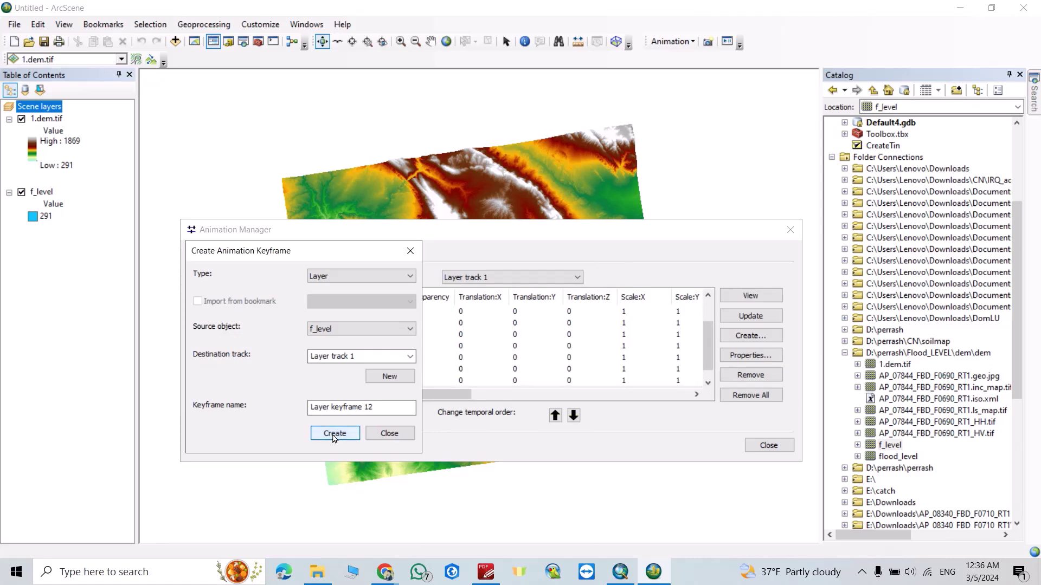
click(334, 433)
click(334, 434)
click(334, 433)
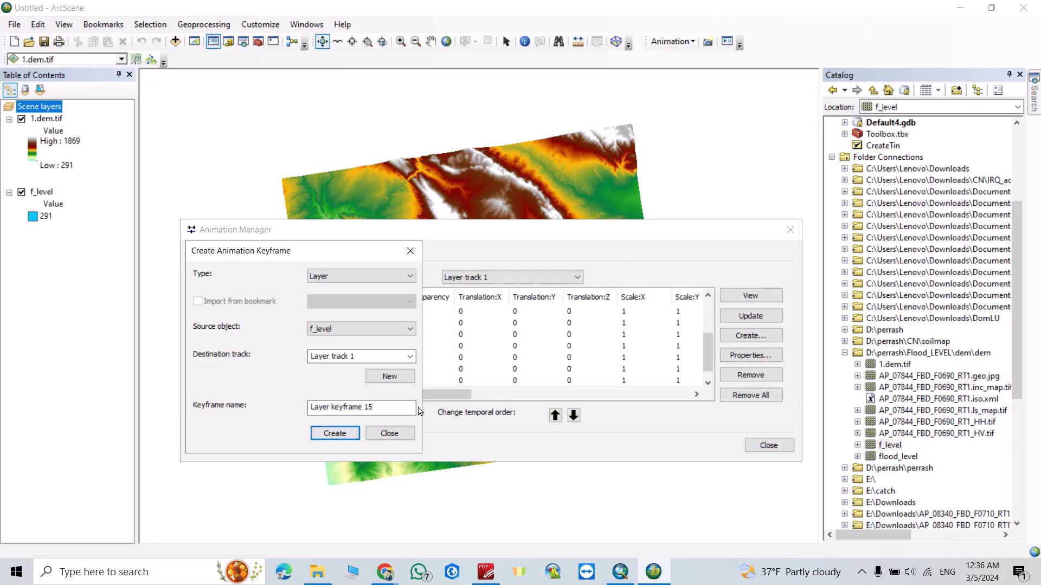
click(388, 434)
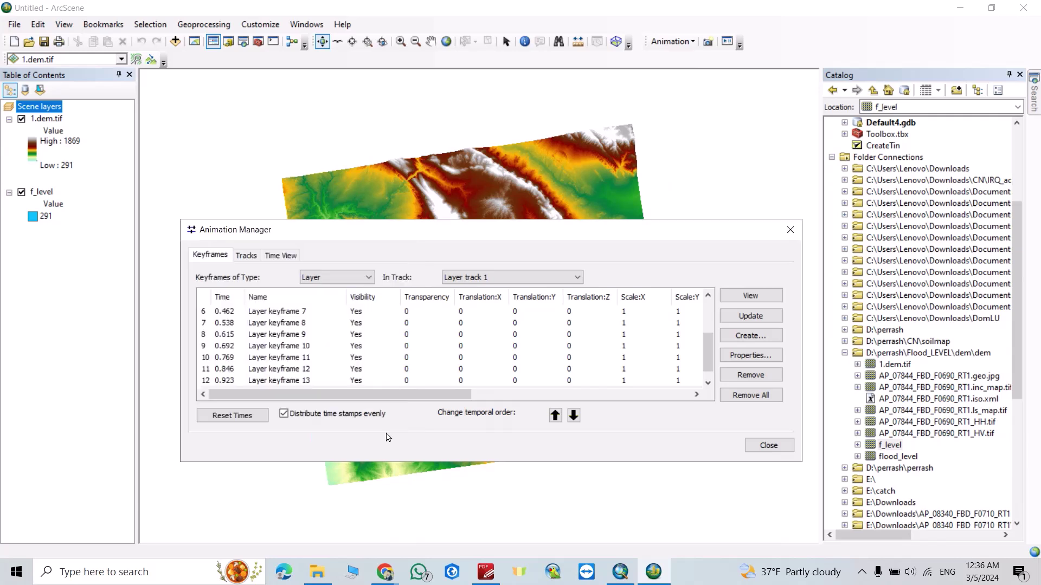
Step: Set the first f_level keyframes' Translation:Z to 291, 310, 330, 350, 370 and 390
drag(708, 360, 705, 324)
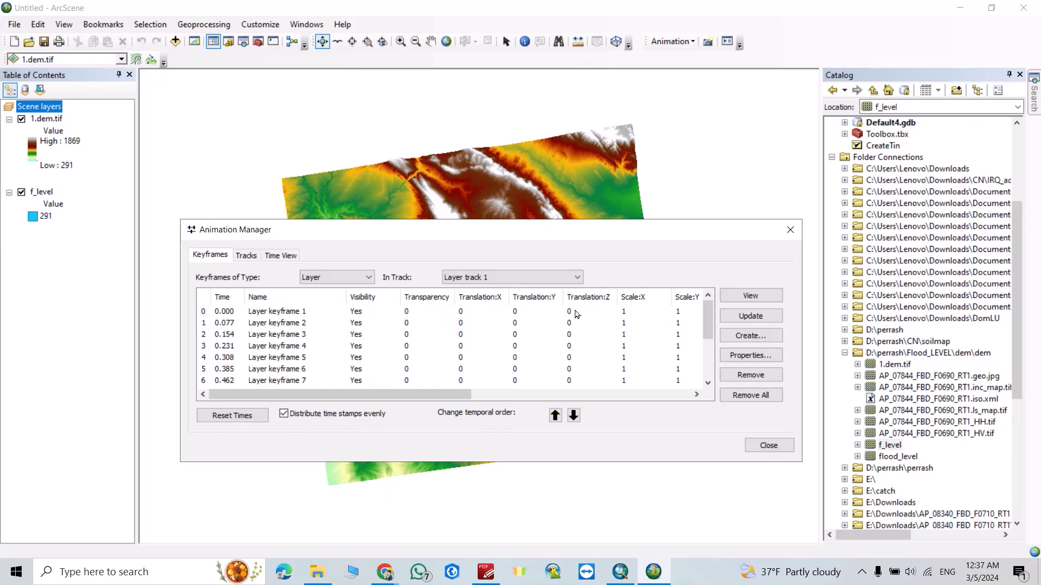
double_click(576, 315)
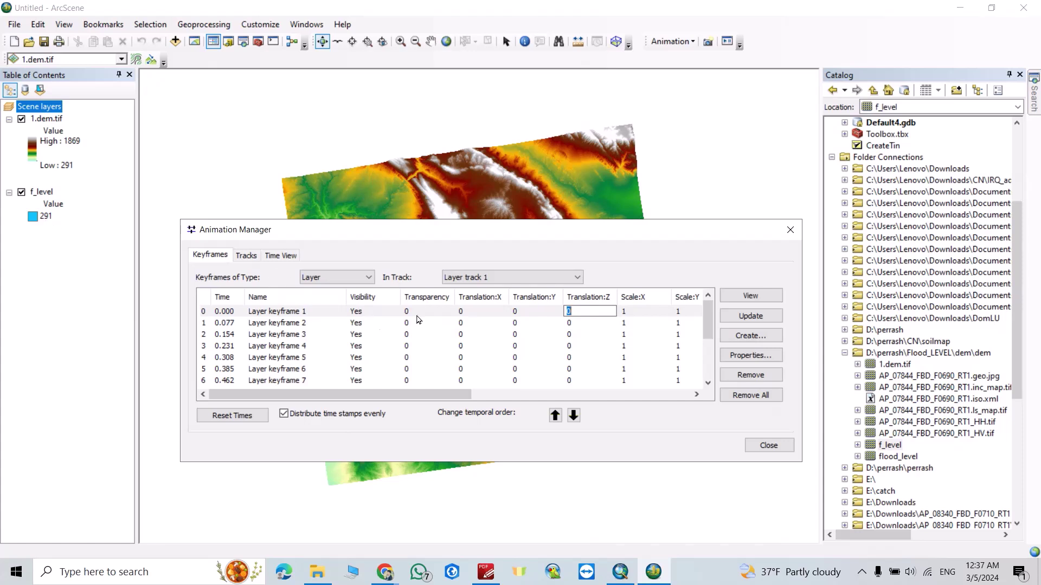
text(291)
key(Return)
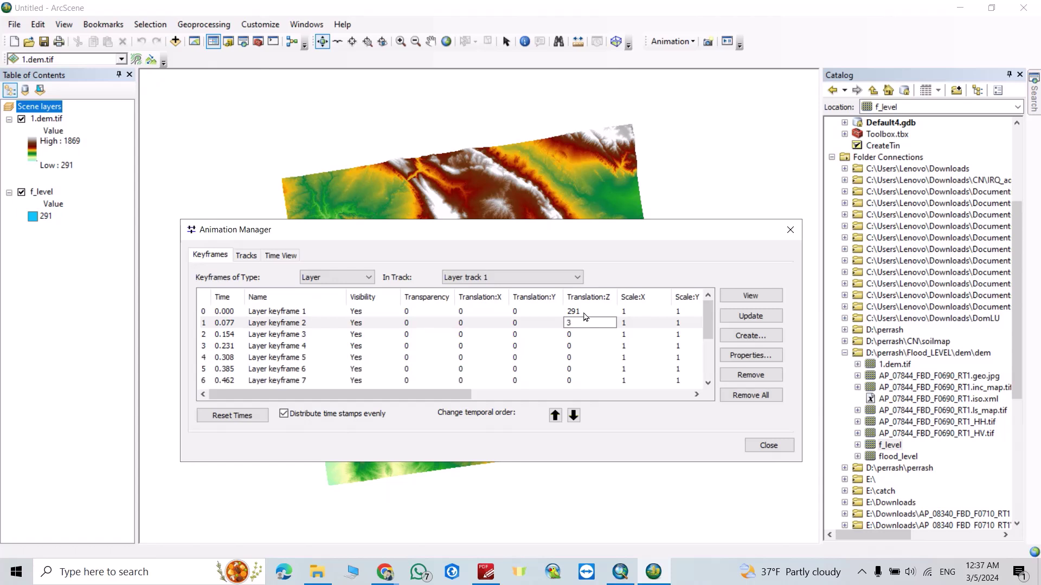
key(Return)
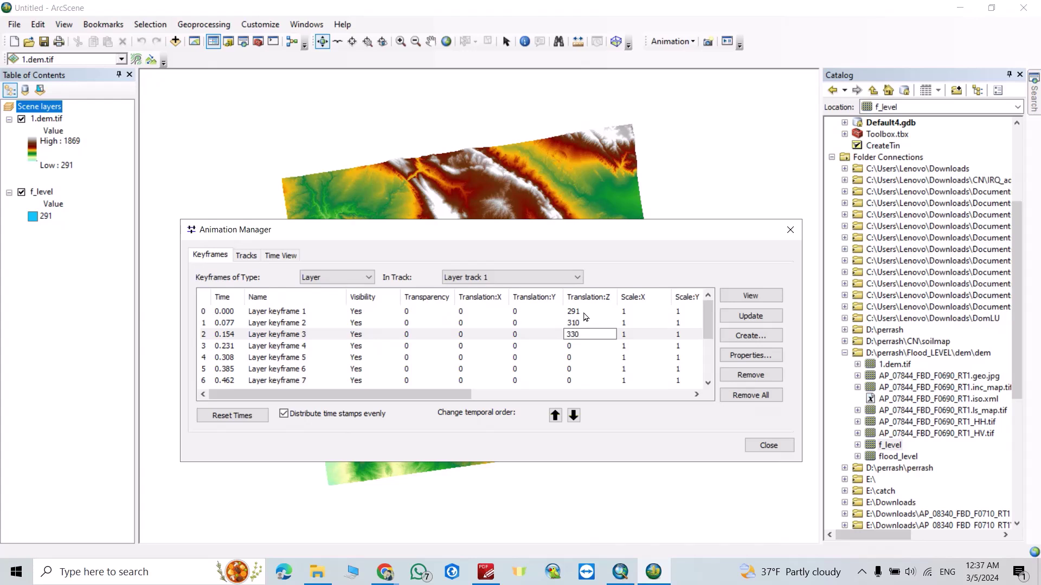
key(Return)
key(Return)
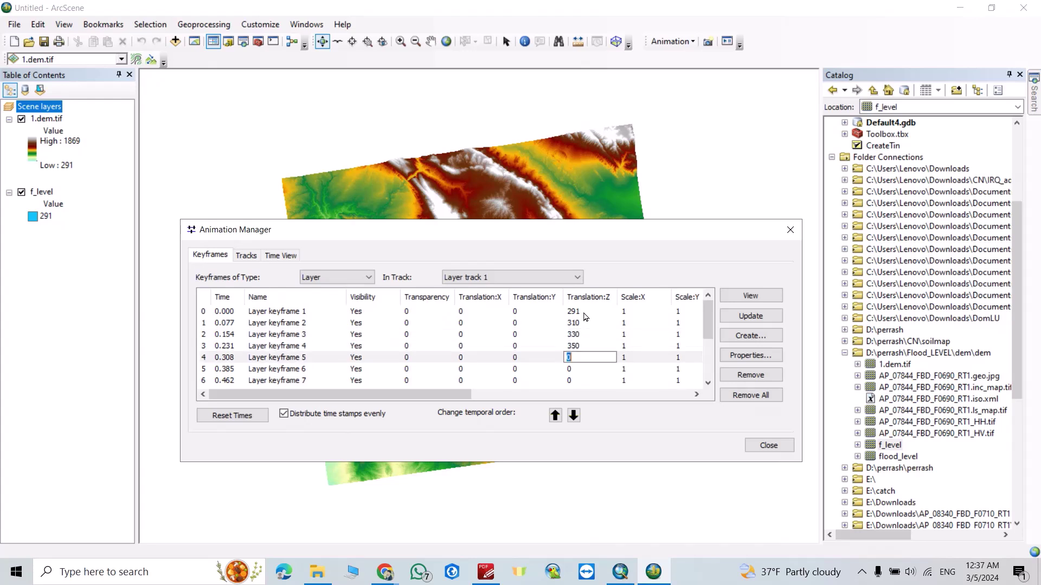
text(370)
key(Return)
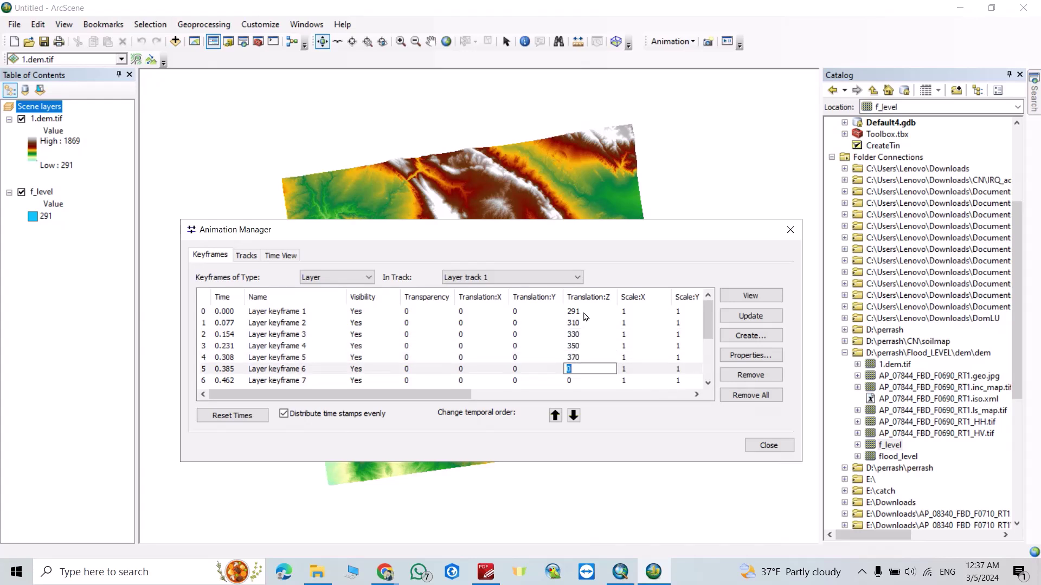
key(Return)
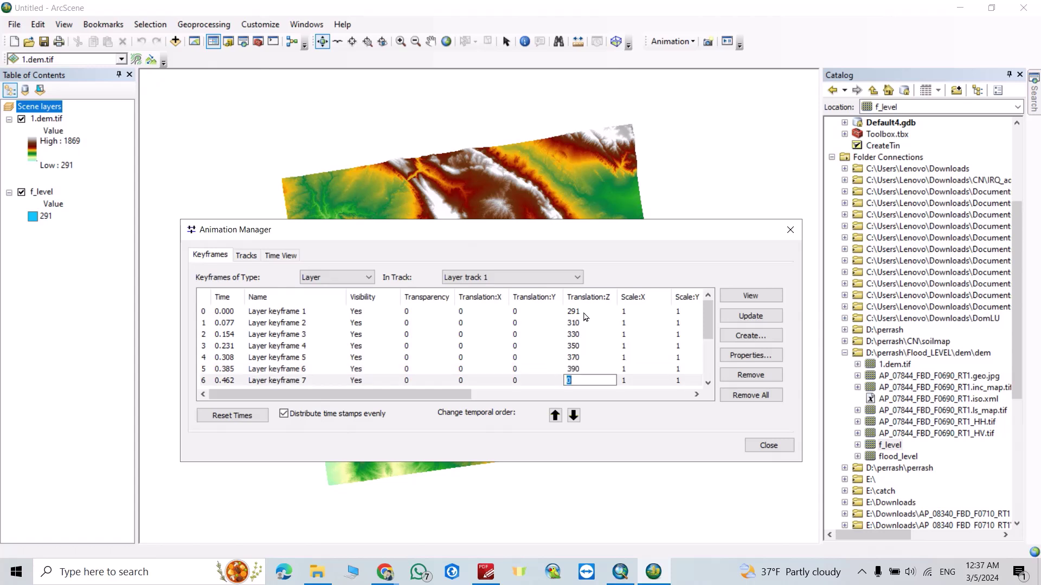
Step: Continue the Z values through 400, 420, 440, 450, 460, 470, 480 up to 500, then close
key(Return)
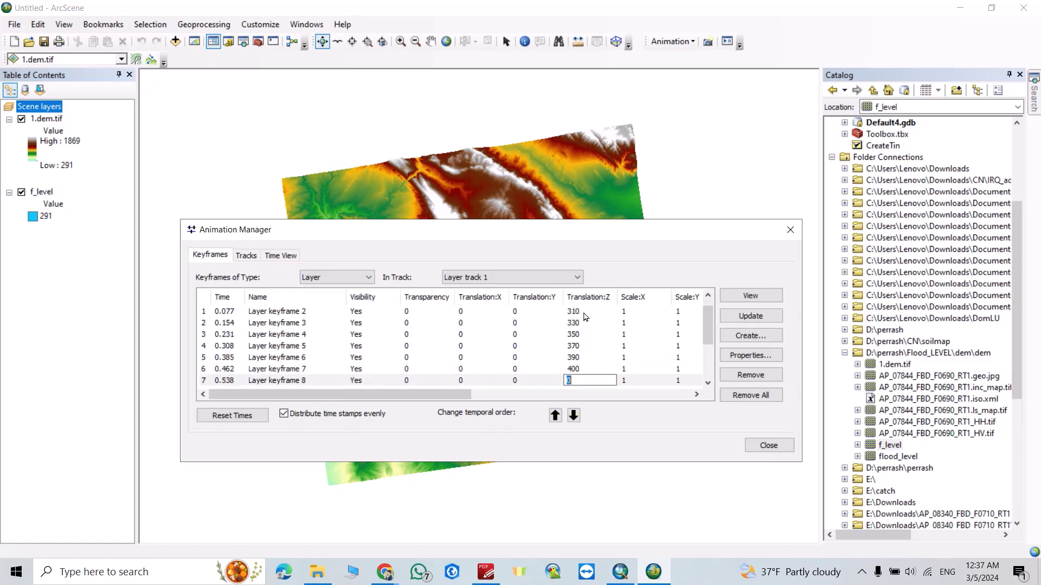
text(420)
key(Return)
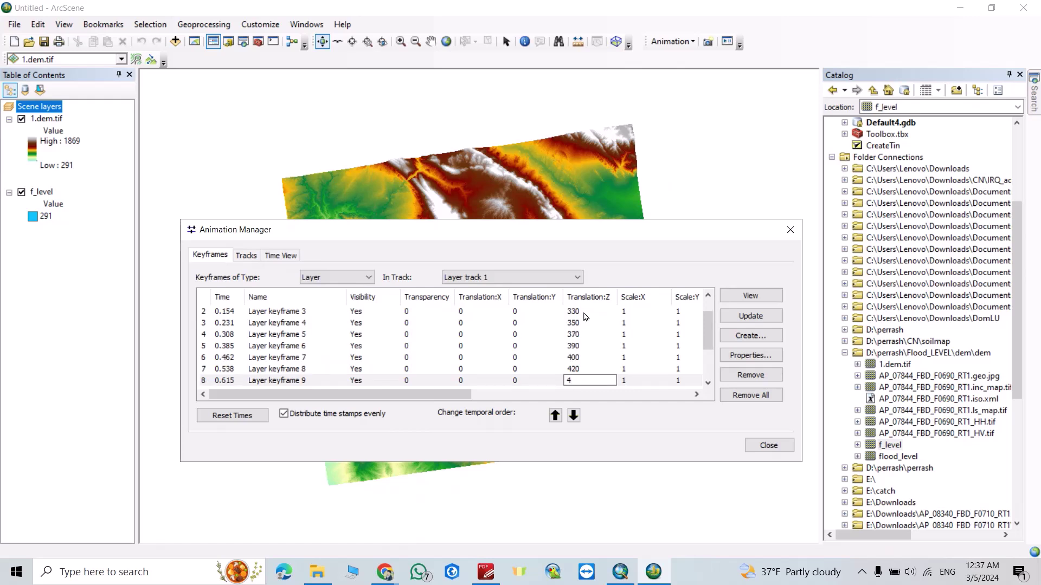
key(Return)
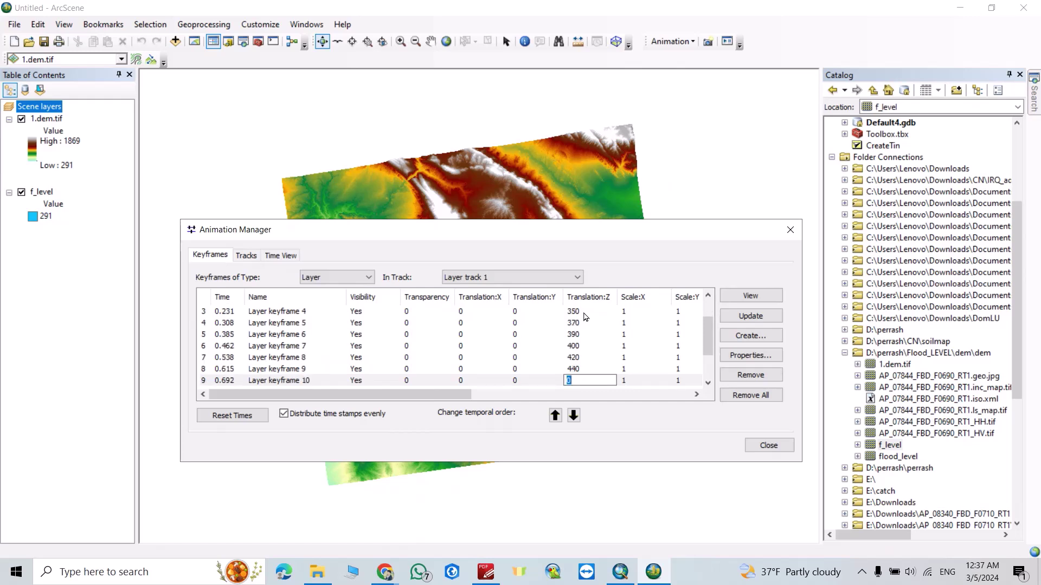
key(Return)
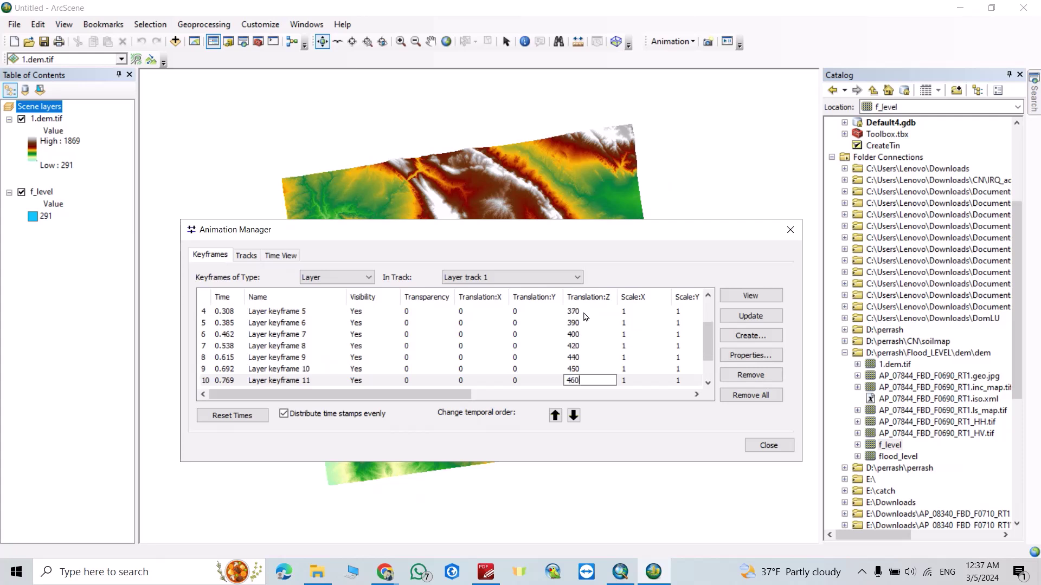
text(460)
key(Return)
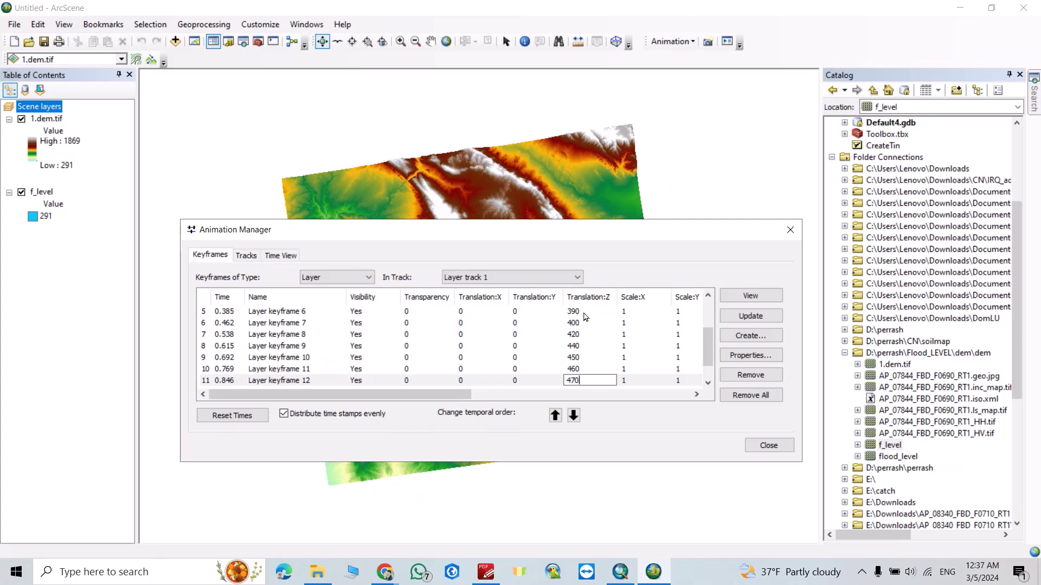
key(Return)
text(480)
key(Return)
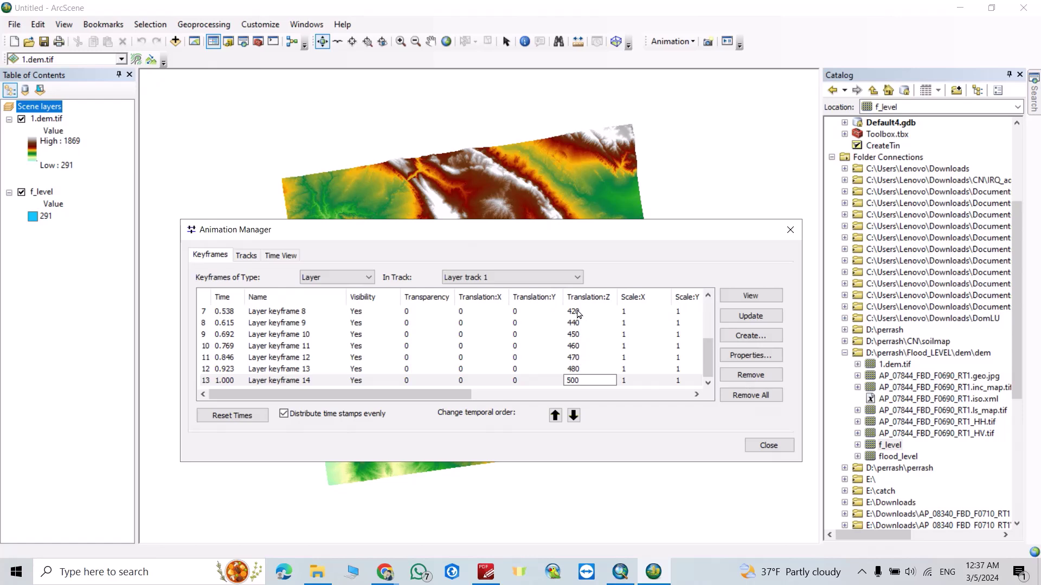
text(500)
click(769, 445)
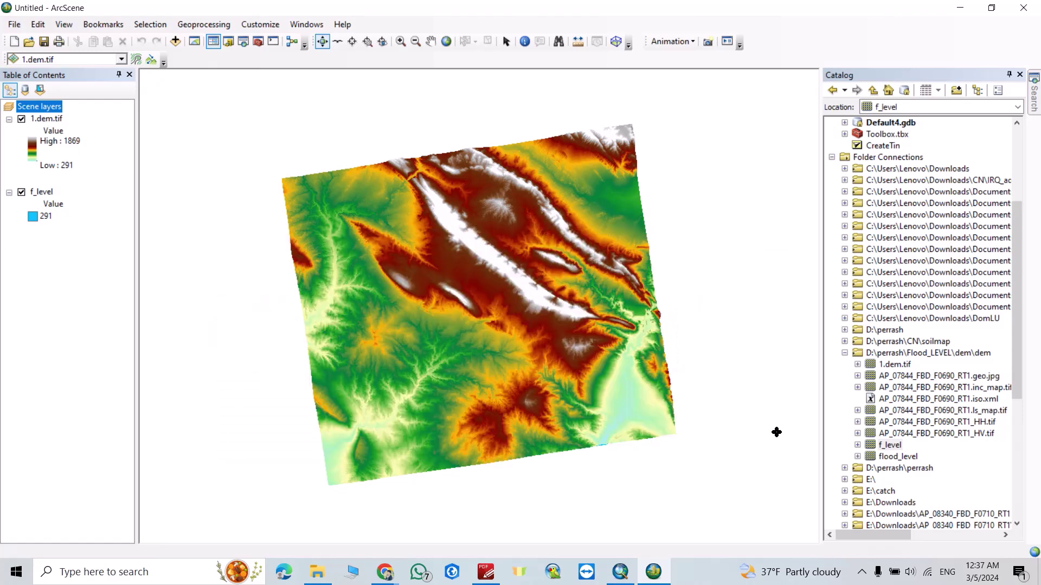
Step: Play the flood animation over 10 seconds, looping forward and reverse
click(727, 43)
click(202, 420)
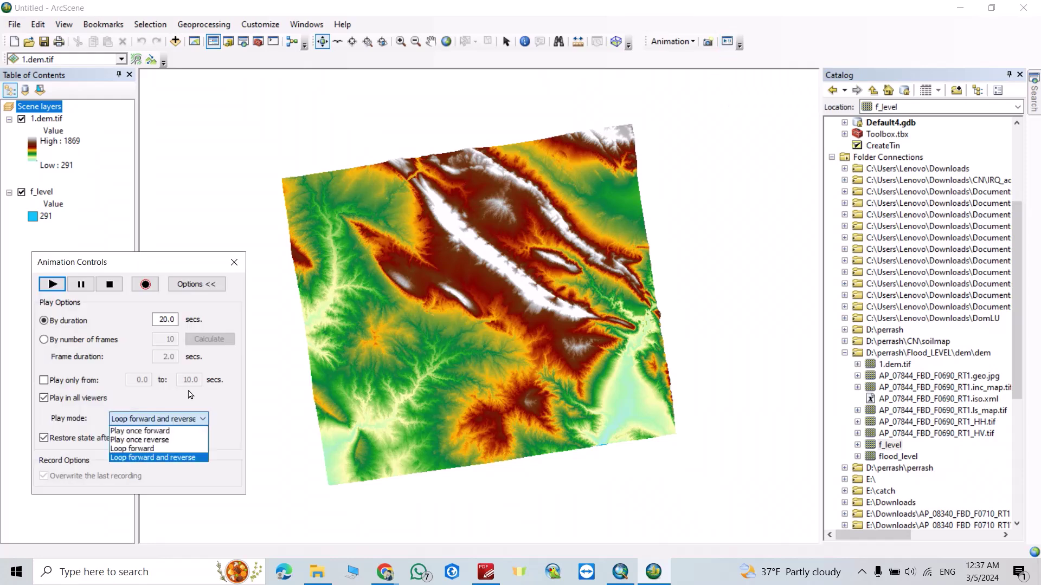
click(153, 458)
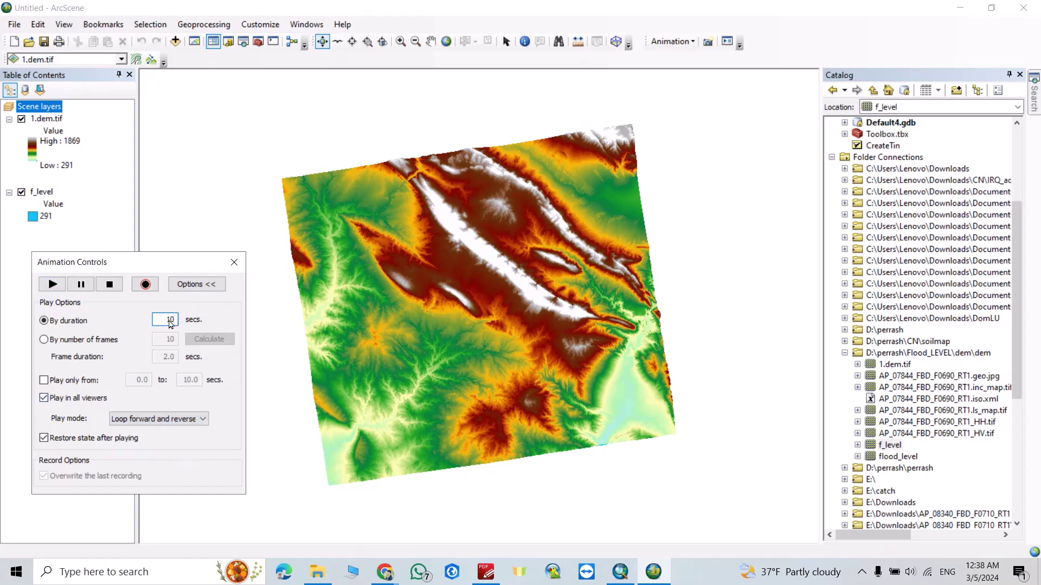
click(52, 286)
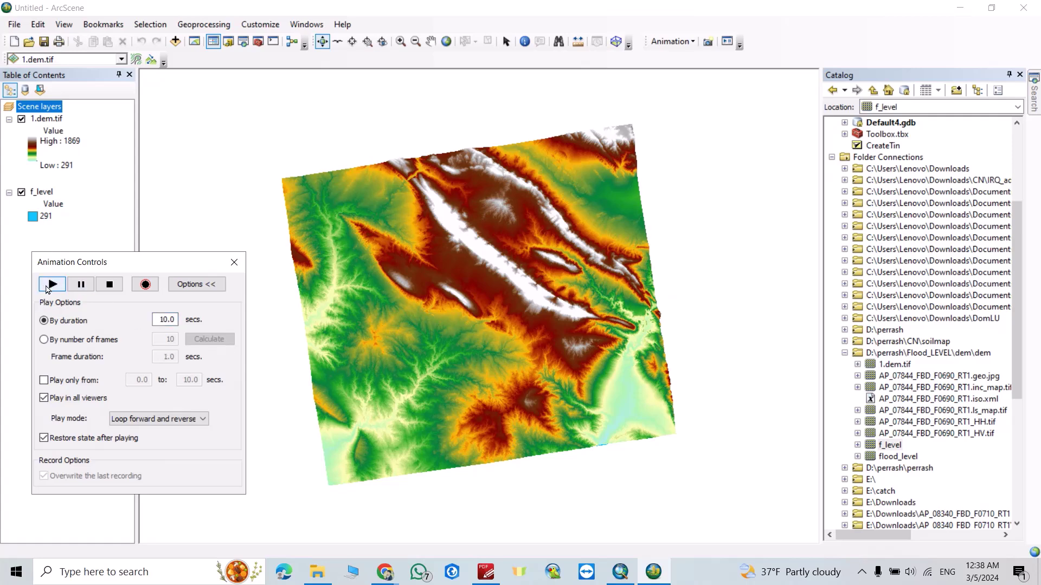
click(53, 287)
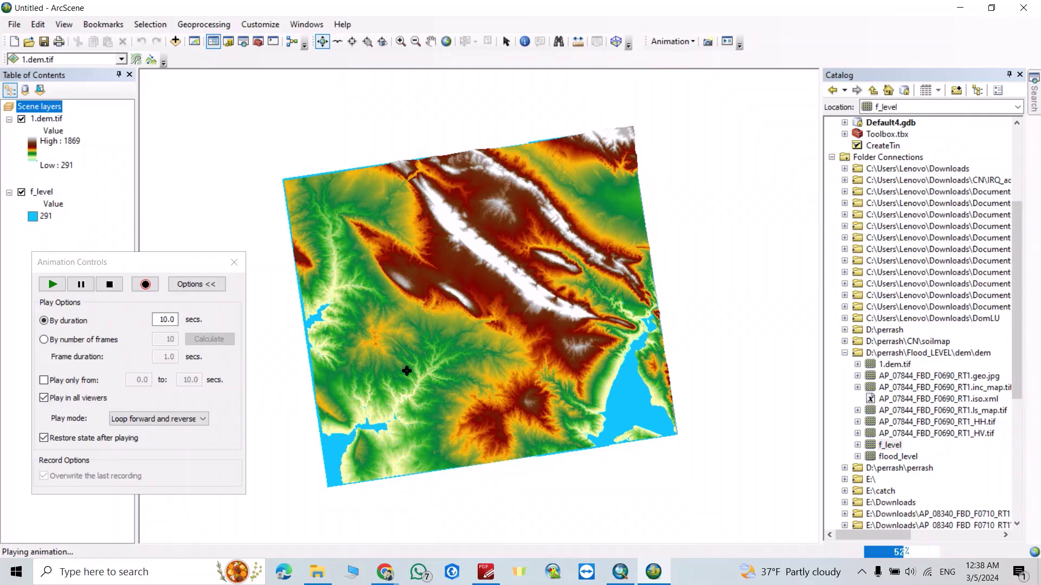
click(233, 266)
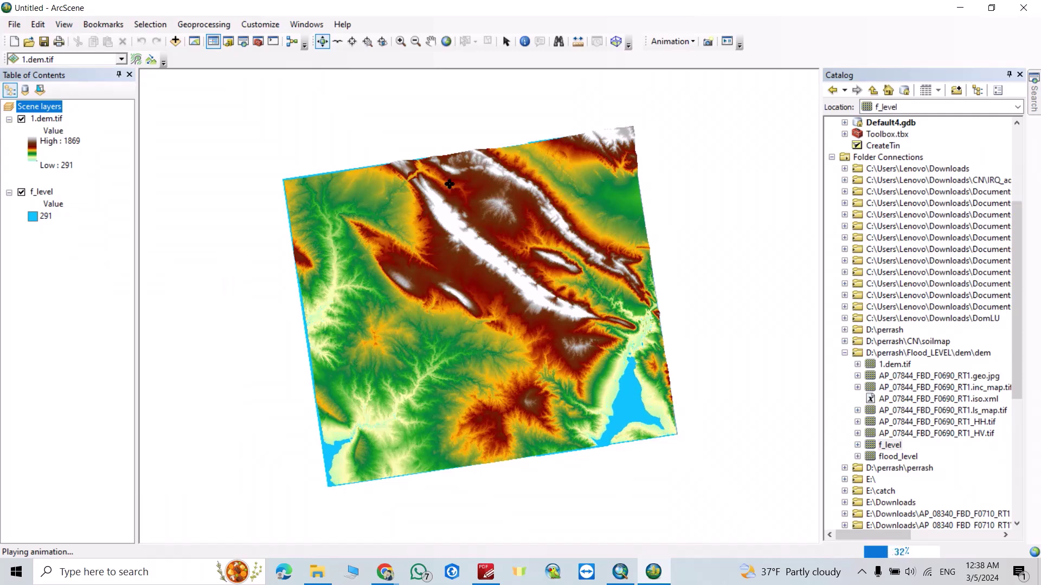
Step: Add f_level Layer keyframes 15 and 16 in the Animation Manager
click(693, 42)
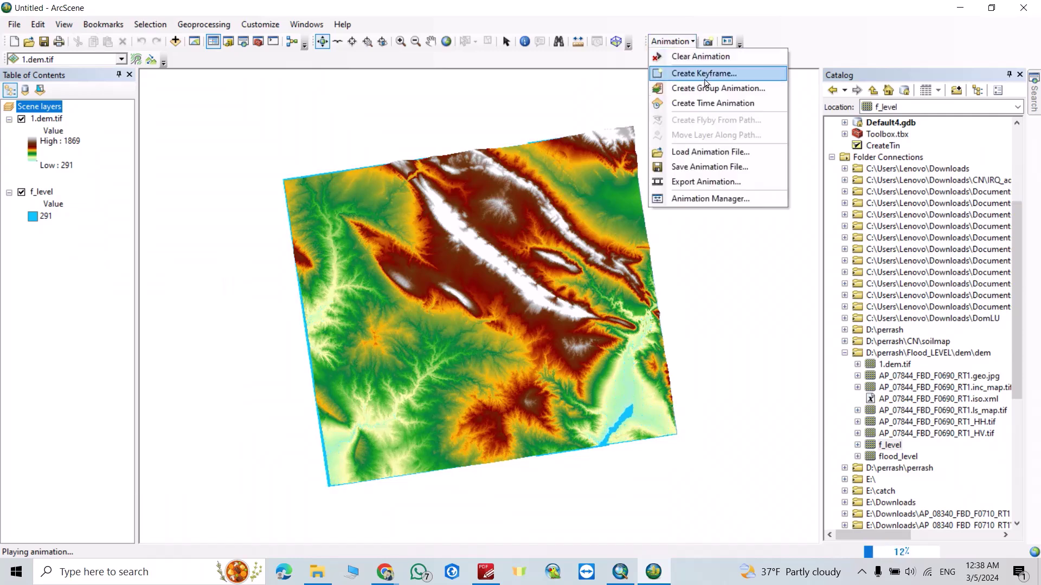
click(696, 200)
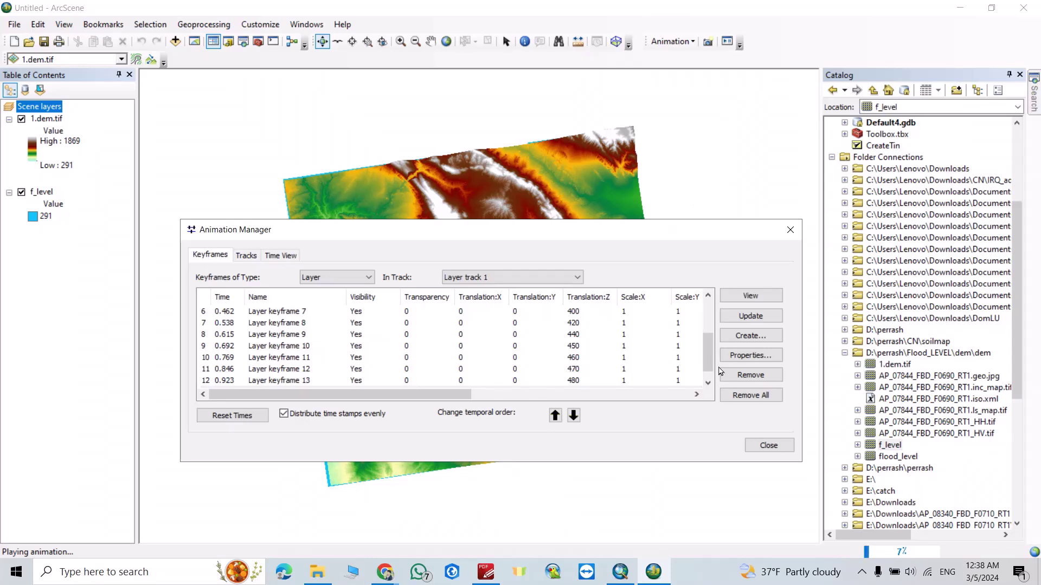
click(742, 337)
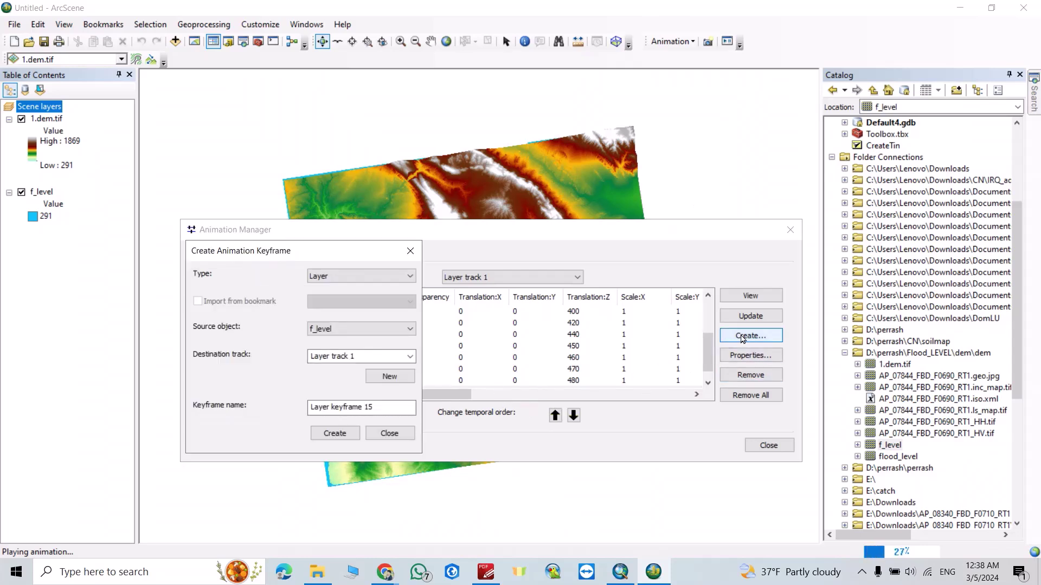
click(335, 434)
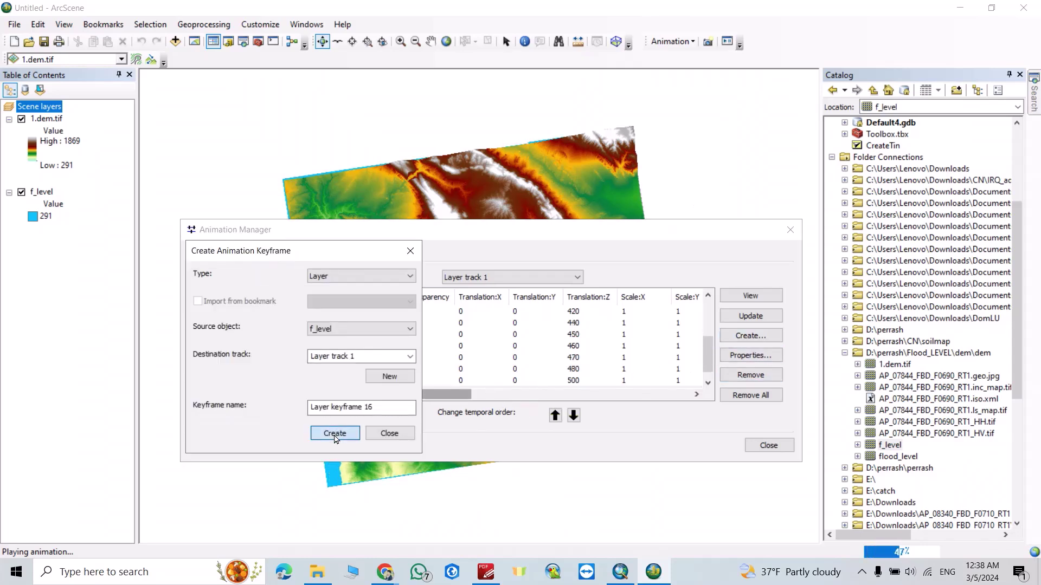
click(334, 433)
click(411, 250)
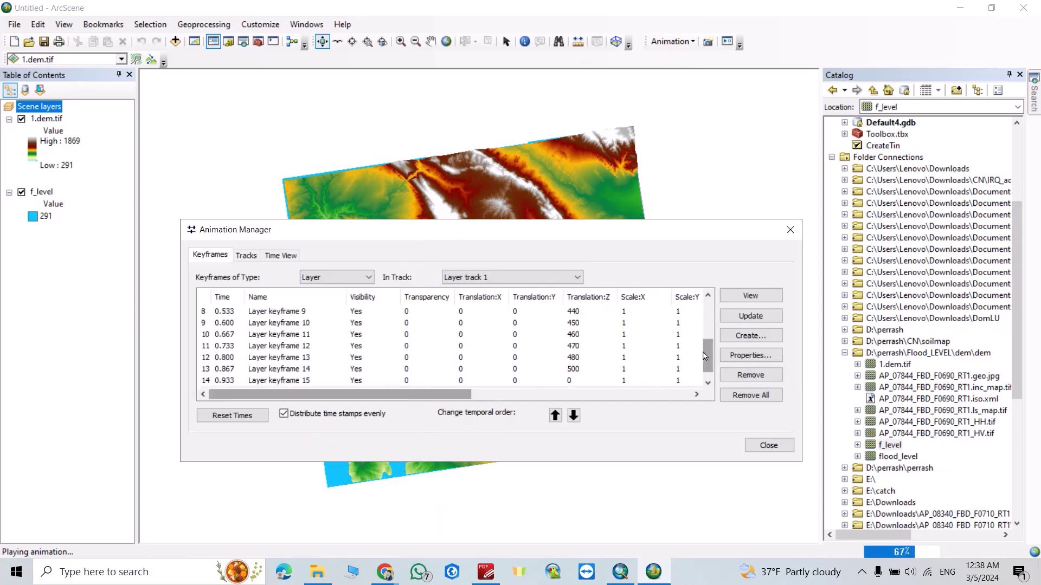
Step: Raise Layer keyframe 15's Translation:Z to 540, edit keyframe 16, and close the manager
scroll(705, 356, down, 1)
click(576, 369)
click(579, 368)
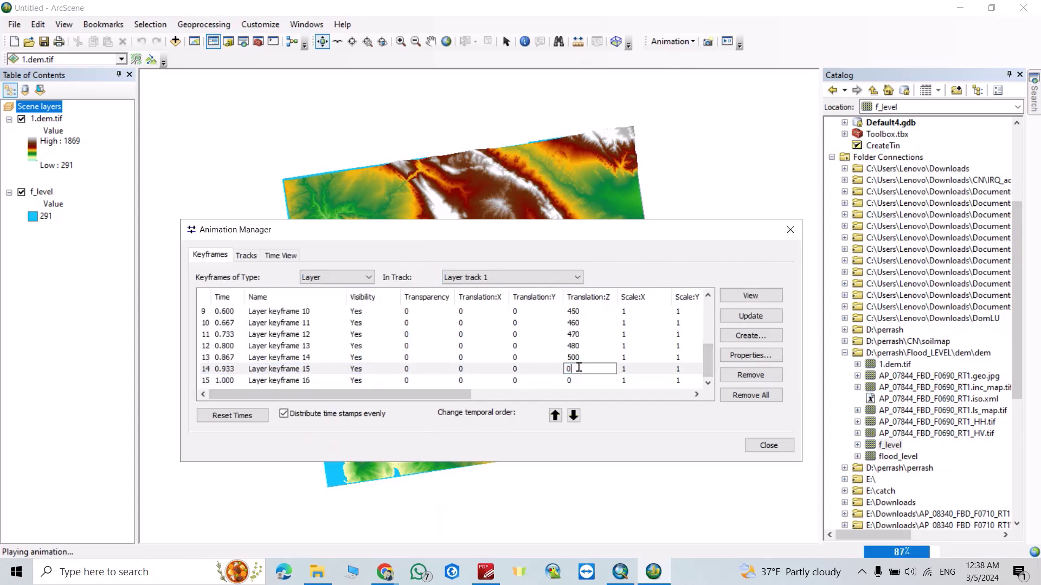
double_click(579, 368)
text(540)
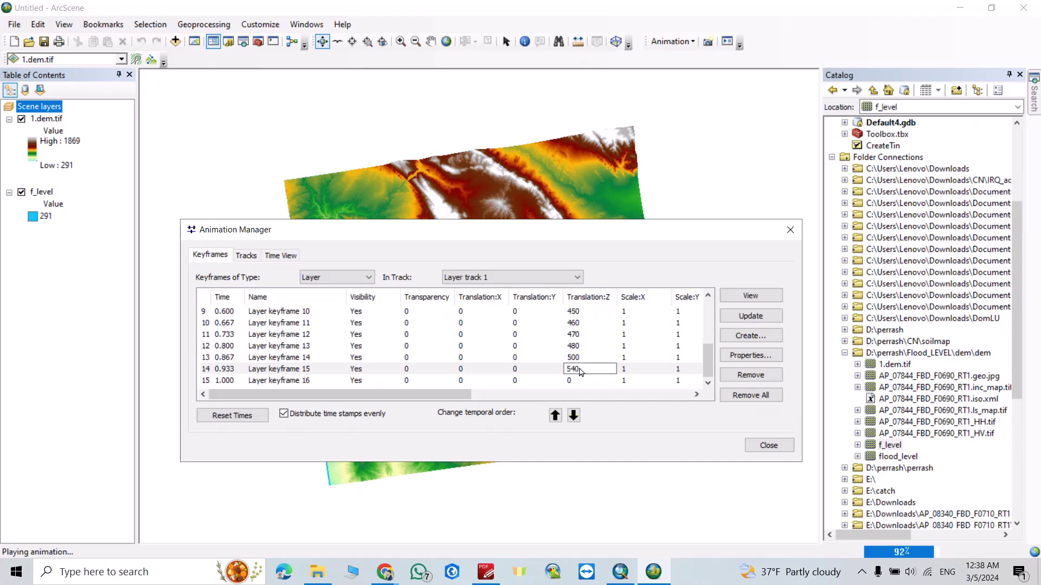
double_click(578, 381)
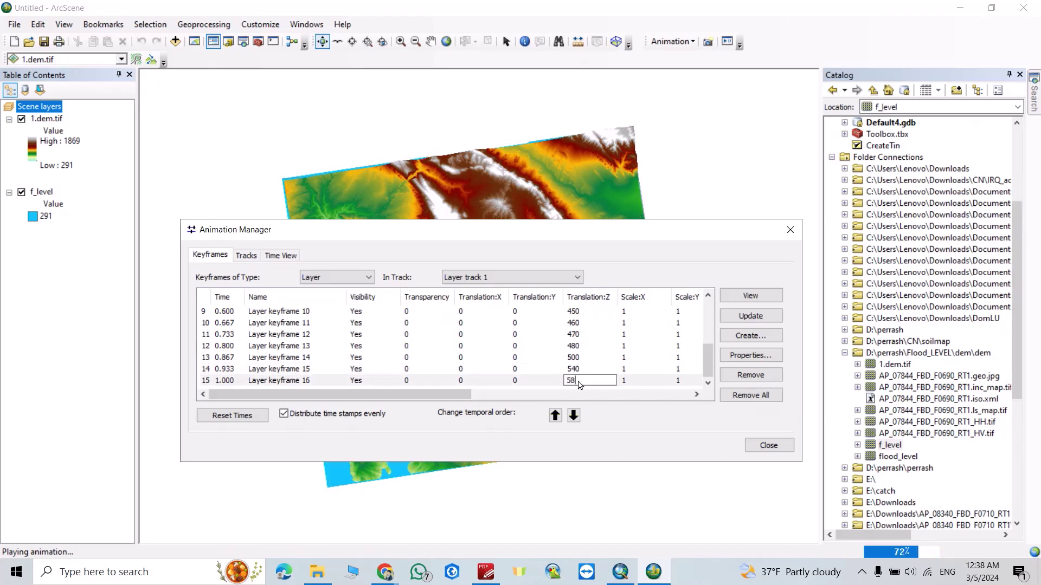
click(755, 444)
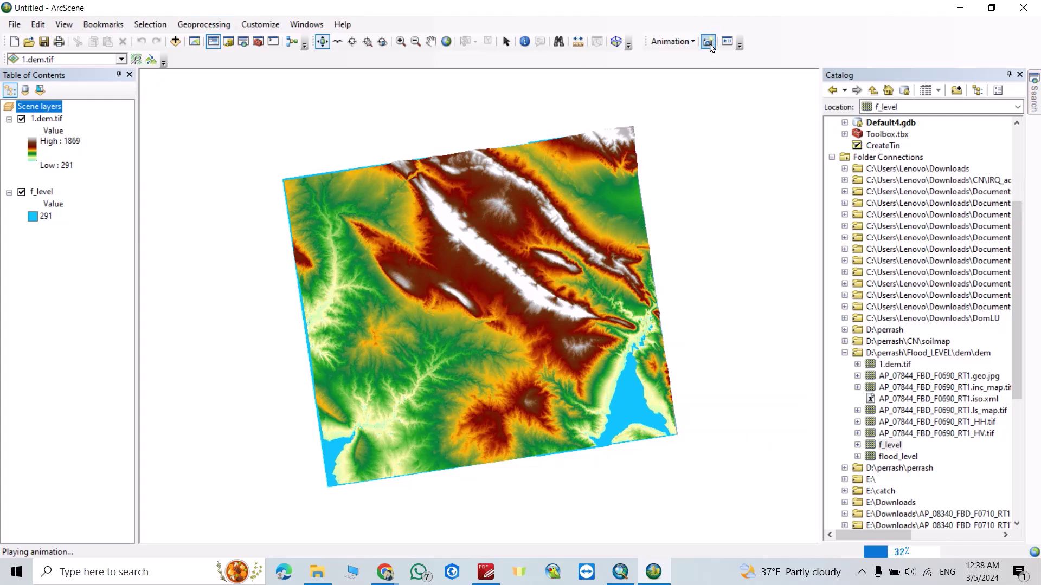
Step: Reopen the animation playback controls, still at 10.0 seconds by duration, looping forward and reverse
click(726, 42)
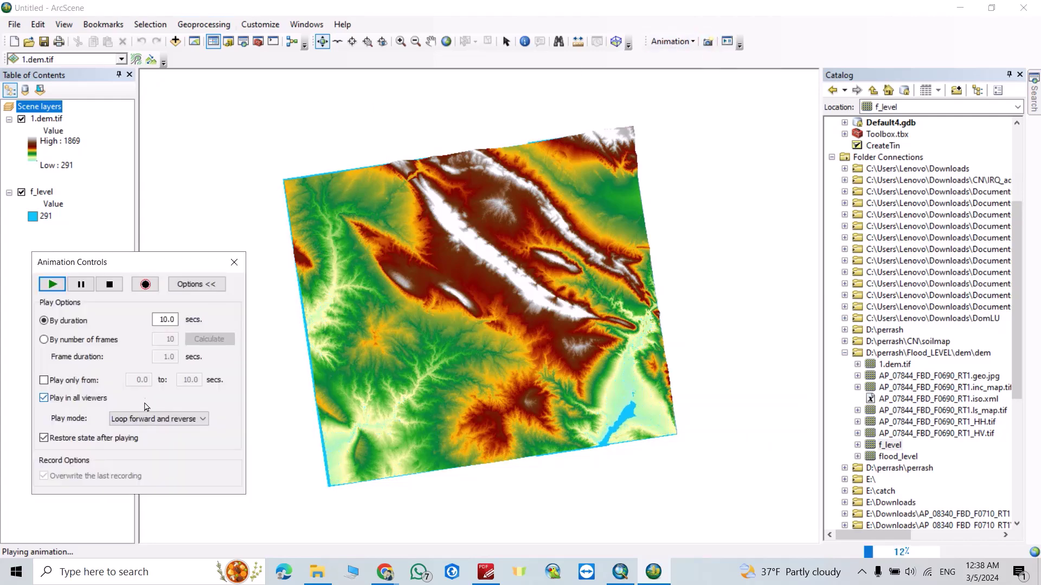